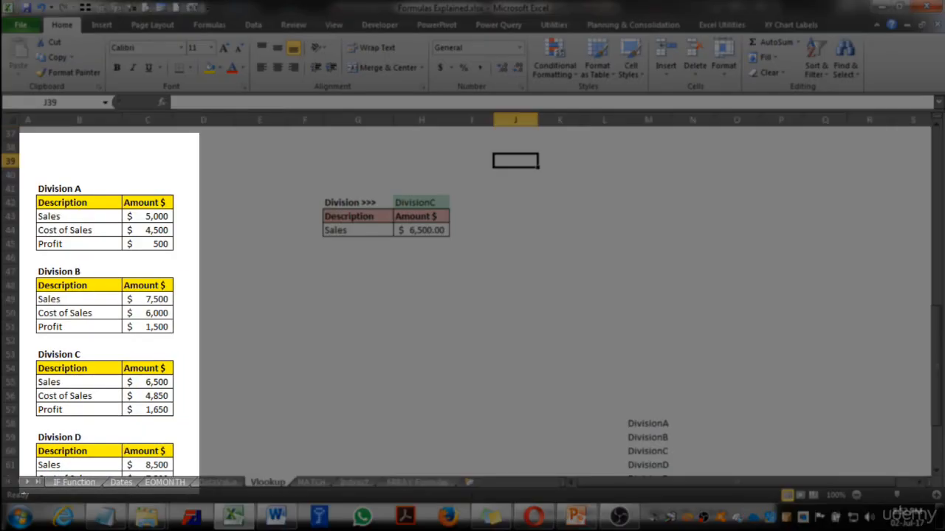
# Select each division's Description and Amount table in turn to examine the source data
pyautogui.scroll(-5, 473, 301)
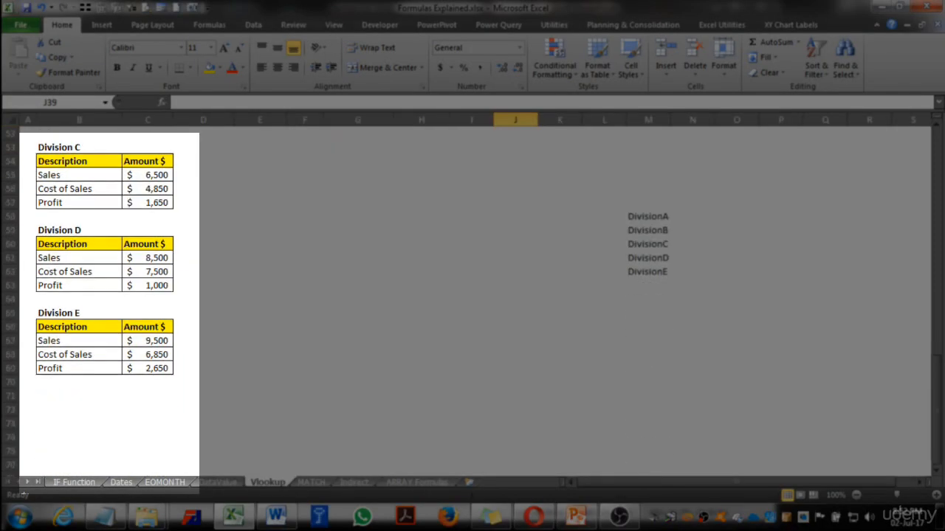
pyautogui.scroll(7, 472, 301)
pyautogui.moveTo(62, 285); pyautogui.dragTo(147, 327)
pyautogui.scroll(-2, 148, 327)
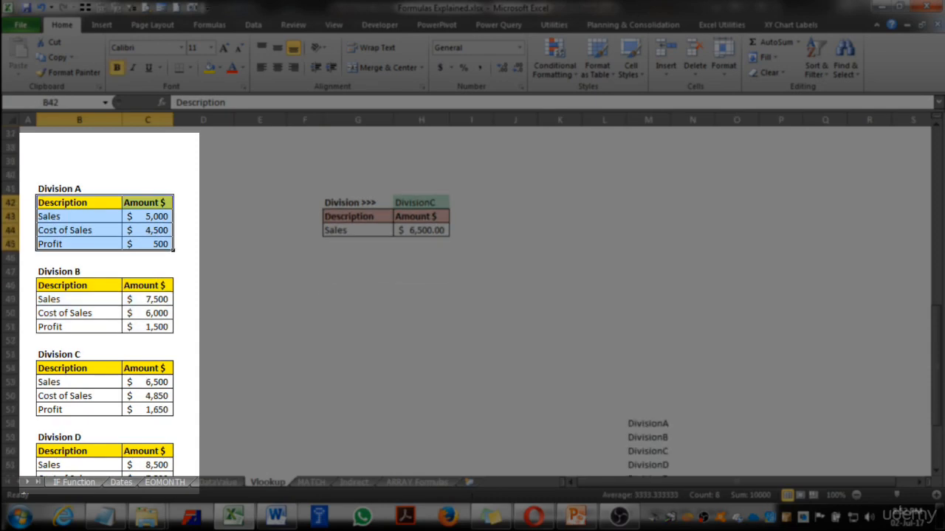
pyautogui.scroll(-1, 147, 326)
pyautogui.moveTo(63, 244); pyautogui.dragTo(148, 285)
pyautogui.scroll(-1, 148, 285)
pyautogui.moveTo(63, 285); pyautogui.dragTo(148, 326)
pyautogui.scroll(-2, 148, 326)
pyautogui.moveTo(63, 285); pyautogui.dragTo(148, 326)
pyautogui.moveTo(63, 368); pyautogui.dragTo(147, 409)
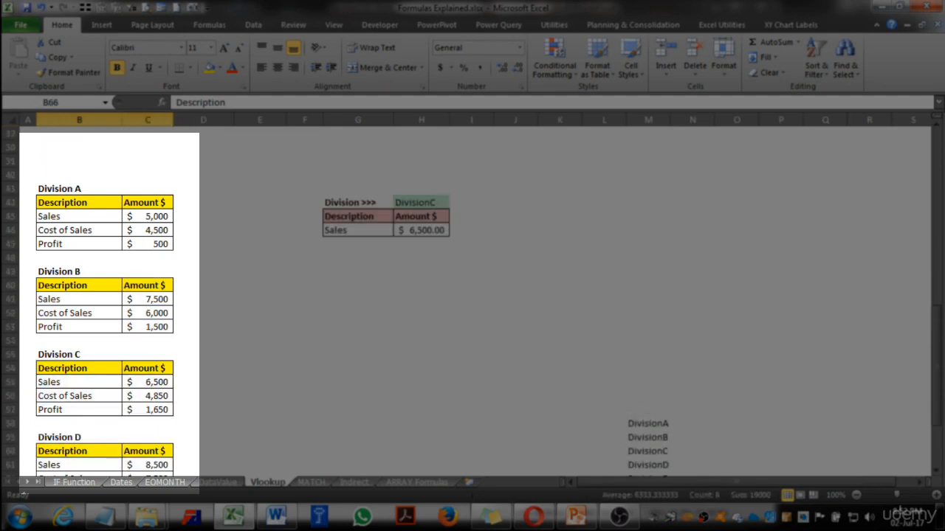
pyautogui.scroll(2, 472, 295)
# Choose Cost of Sales from the Description dropdown in the lookup table
pyautogui.click(355, 314)
pyautogui.click(392, 315)
pyautogui.press('Escape')
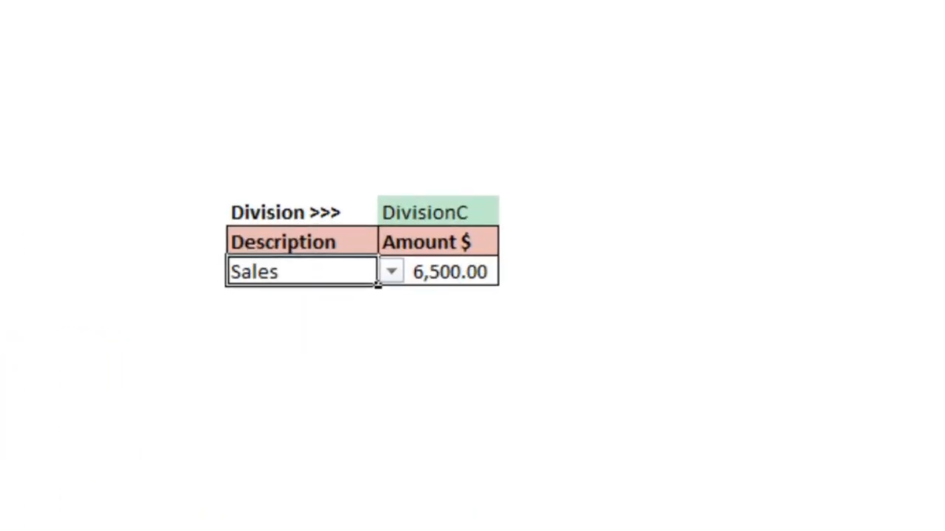
pyautogui.click(431, 239)
pyautogui.press('Left')
pyautogui.press('Down')
pyautogui.press('Down')
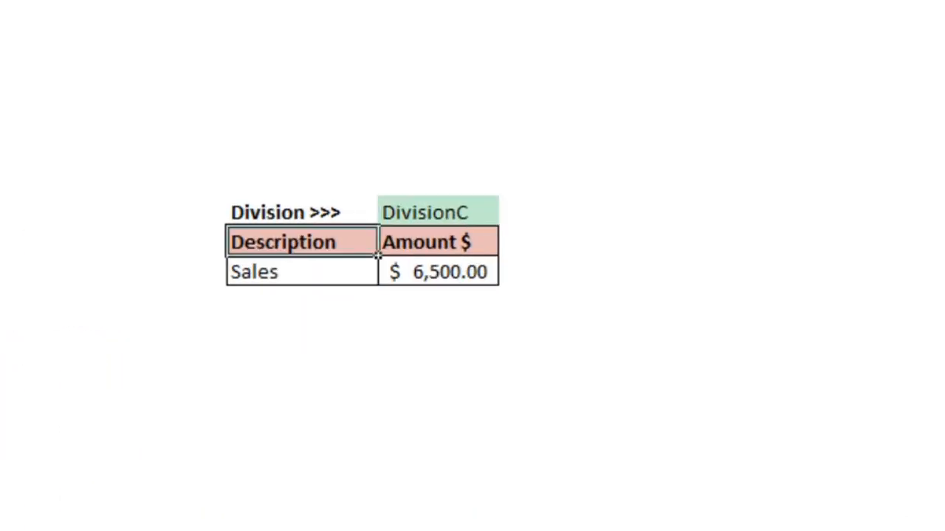
pyautogui.hotkey('alt', 'Down')
pyautogui.press('Down')
pyautogui.press('Return')
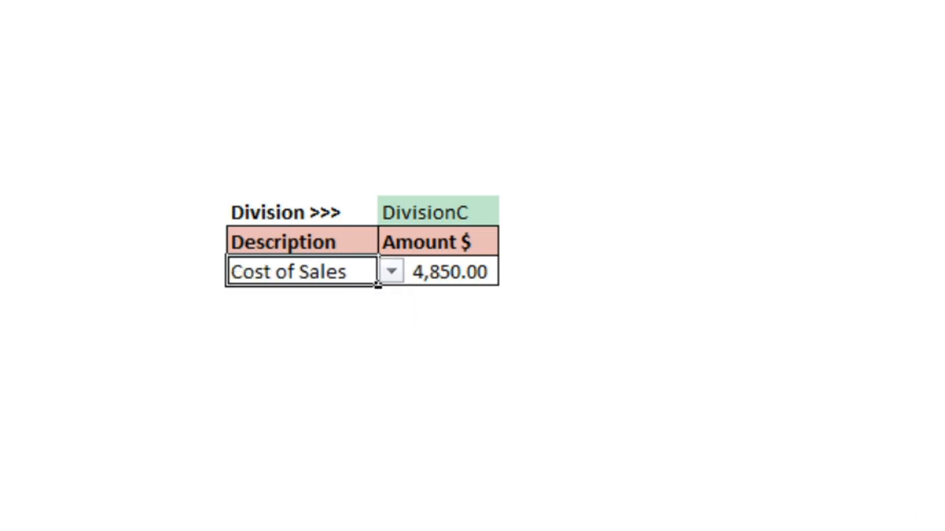
# Switch the Description dropdown to Sales, then to Profit
pyautogui.hotkey('alt', 'Down')
pyautogui.press('Up')
pyautogui.press('Return')
pyautogui.hotkey('alt', 'Down')
pyautogui.press('Down')
pyautogui.press('Down')
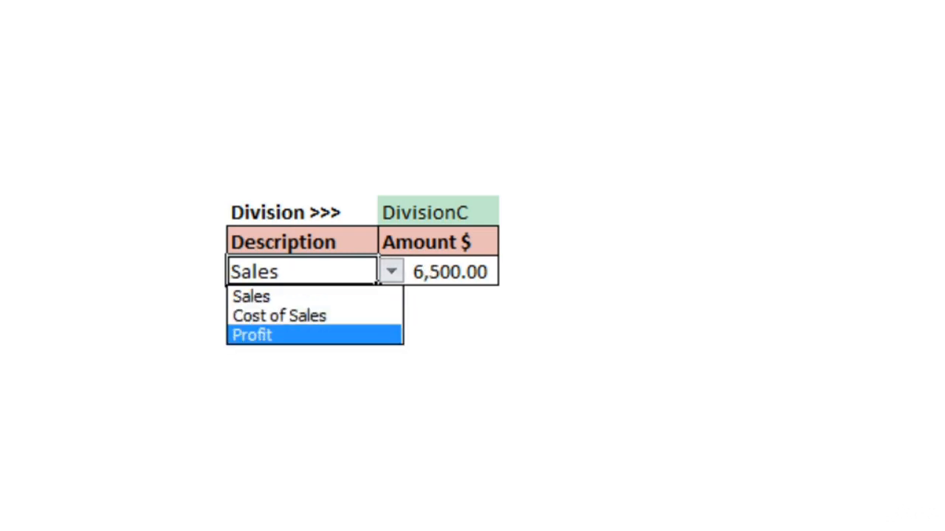
pyautogui.press('Return')
# Choose DivisionB from the Division dropdown above the lookup table
pyautogui.press('Right')
pyautogui.press('Up')
pyautogui.press('Up')
pyautogui.hotkey('alt', 'Down')
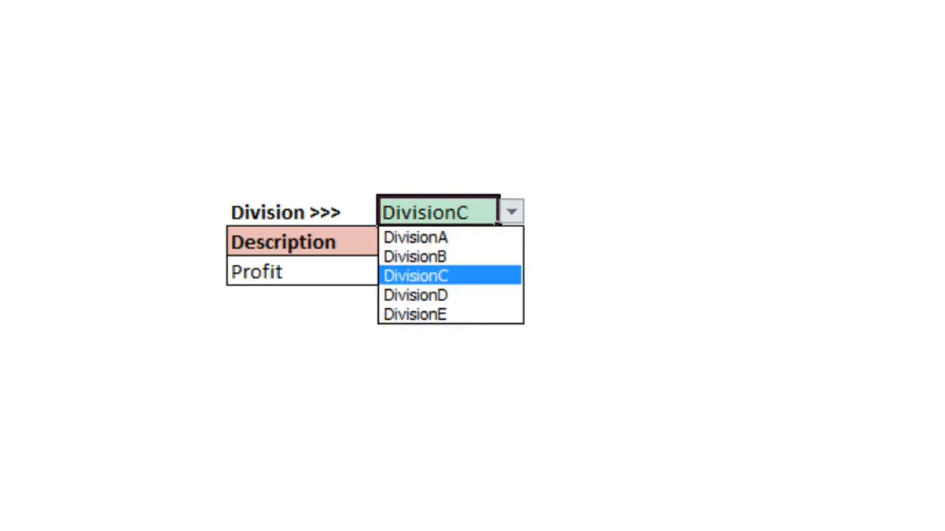
pyautogui.press('Up')
pyautogui.press('Return')
# Choose DivisionE from the Division dropdown
pyautogui.press('Down')
pyautogui.press('Down')
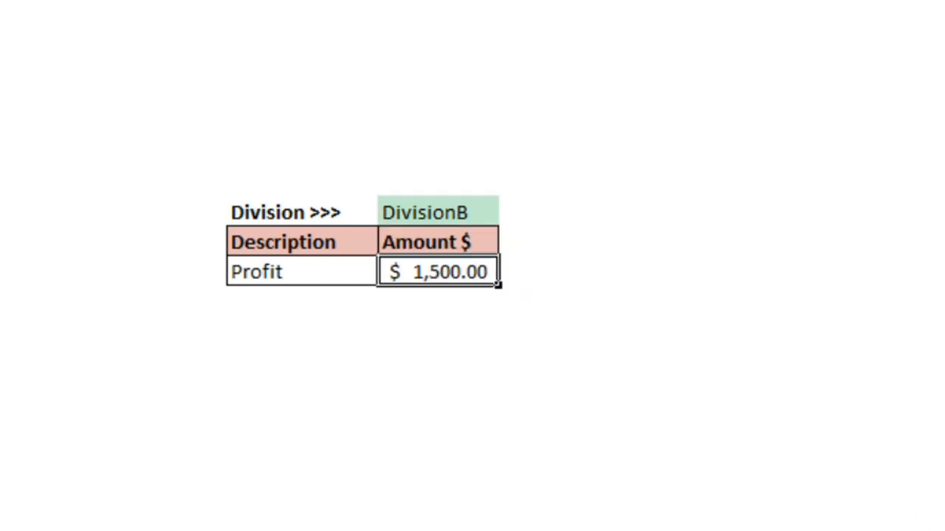
pyautogui.press('Up')
pyautogui.press('Up')
pyautogui.hotkey('alt', 'Down')
pyautogui.press('Down')
pyautogui.press('Down')
pyautogui.press('Down')
pyautogui.press('Return')
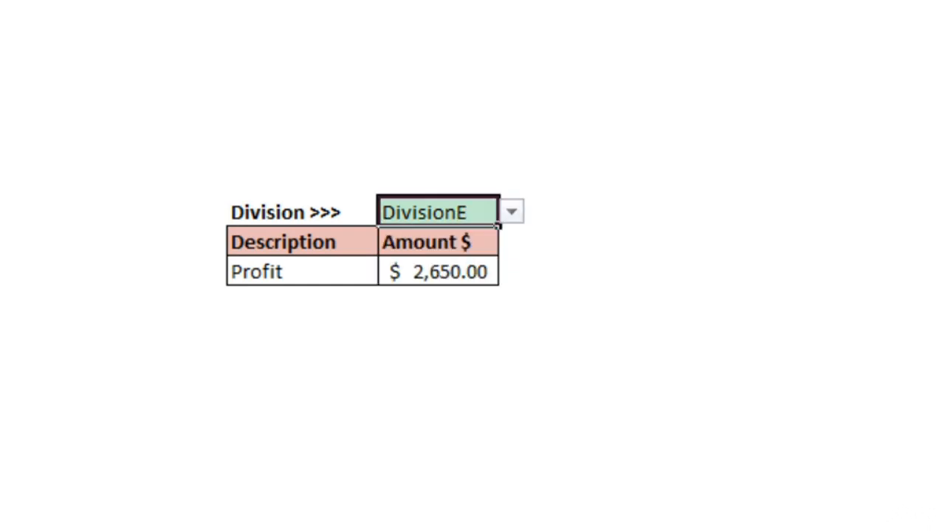
pyautogui.press('Down')
pyautogui.press('Down')
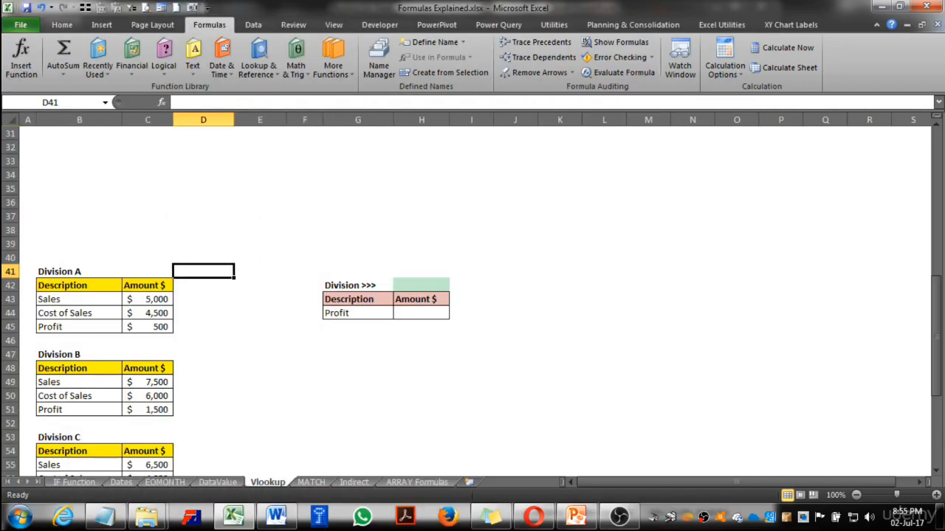
pyautogui.click(421, 313)
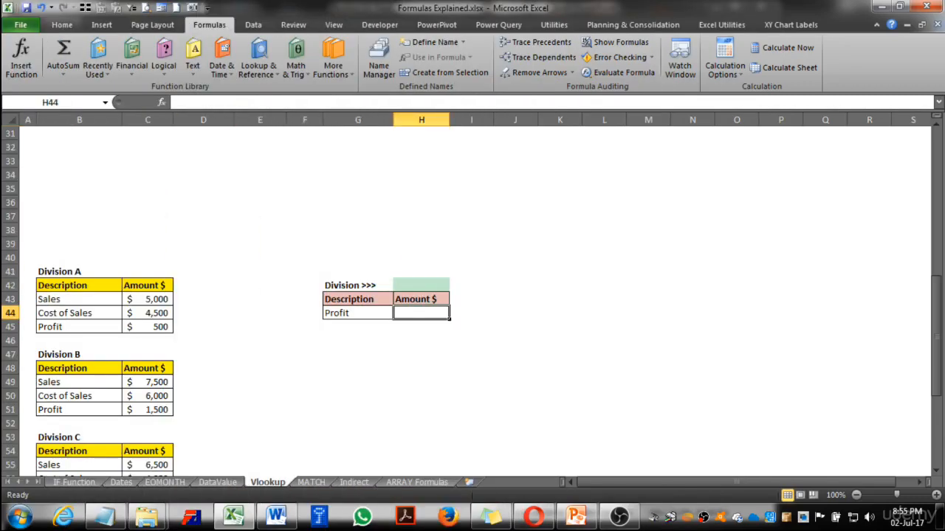
pyautogui.scroll(-7, 473, 295)
pyautogui.scroll(4, 472, 296)
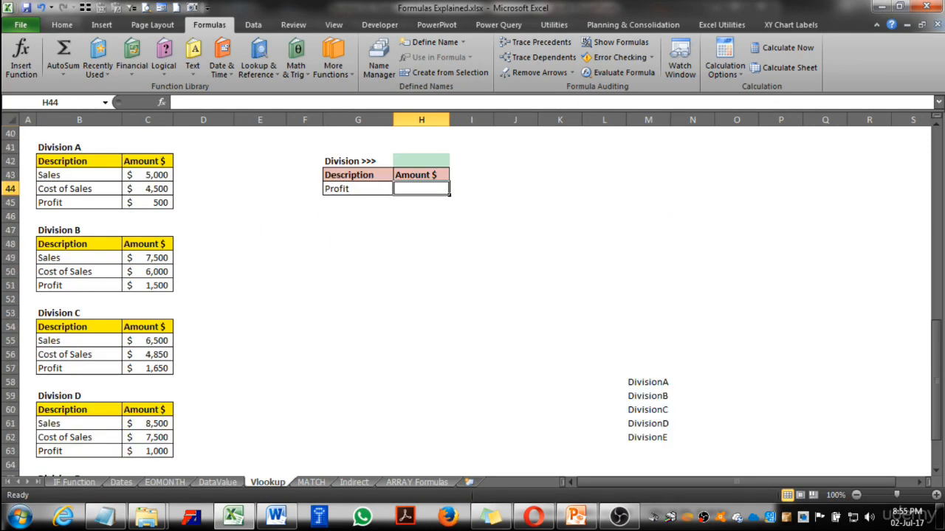
pyautogui.scroll(-1, 472, 296)
pyautogui.scroll(-3, 472, 295)
pyautogui.scroll(8, 472, 296)
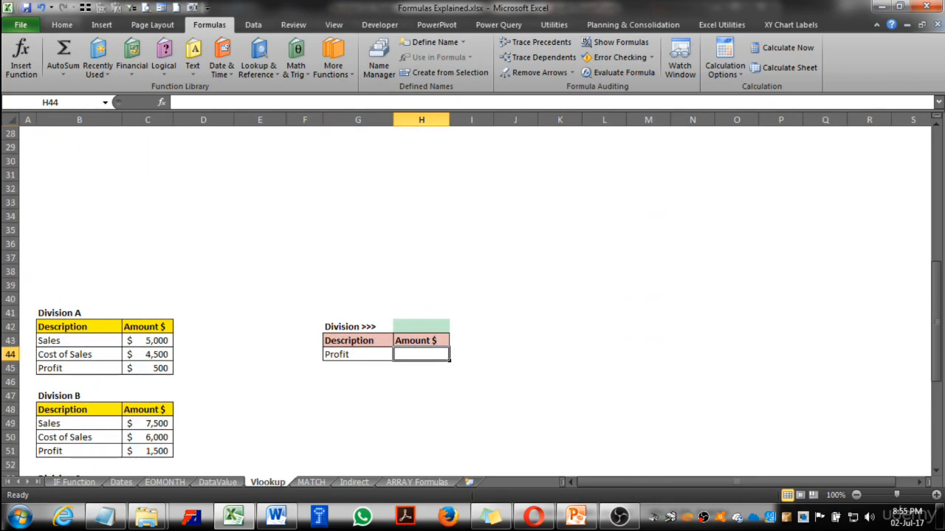
# Name the Division A data range B43:C45 as Division_A
pyautogui.click(79, 313)
pyautogui.scroll(-9, 79, 295)
pyautogui.click(79, 271)
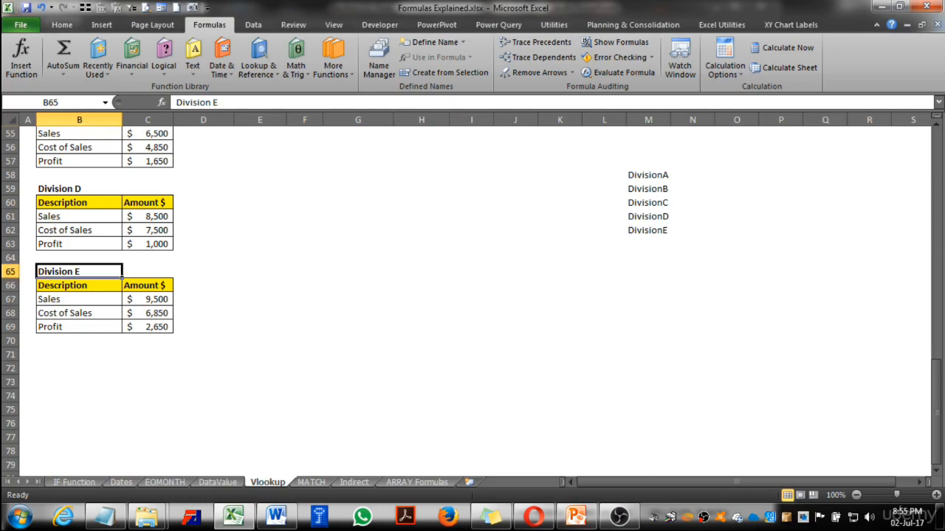
pyautogui.scroll(7, 79, 271)
pyautogui.moveTo(79, 258); pyautogui.dragTo(147, 286)
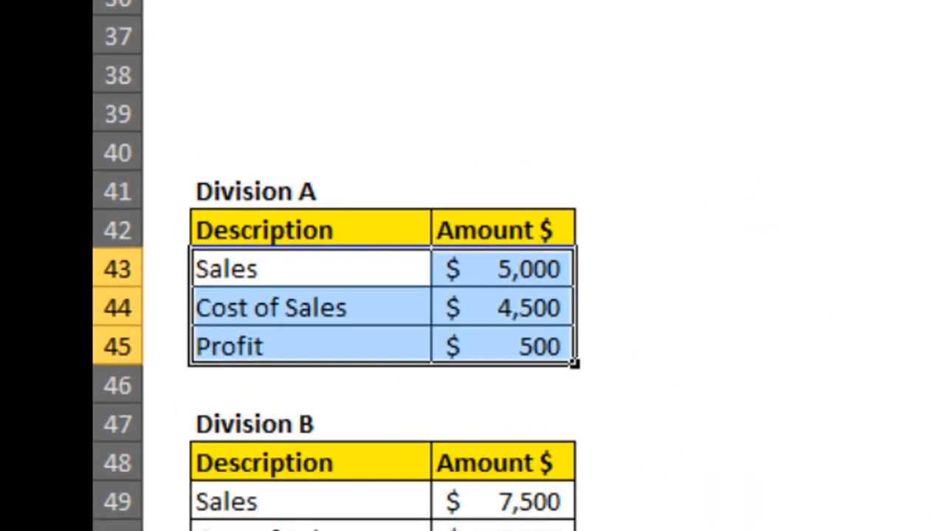
pyautogui.scroll(1, 384, 332)
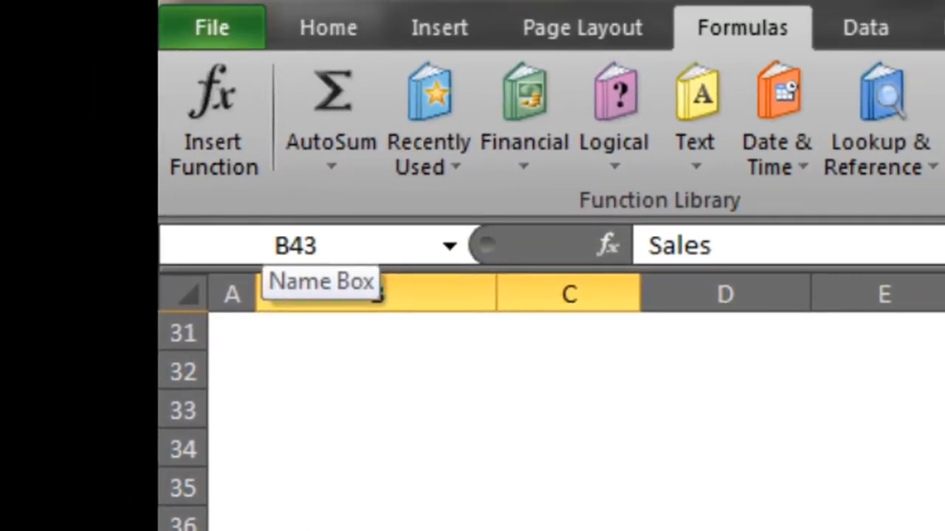
pyautogui.click(296, 245)
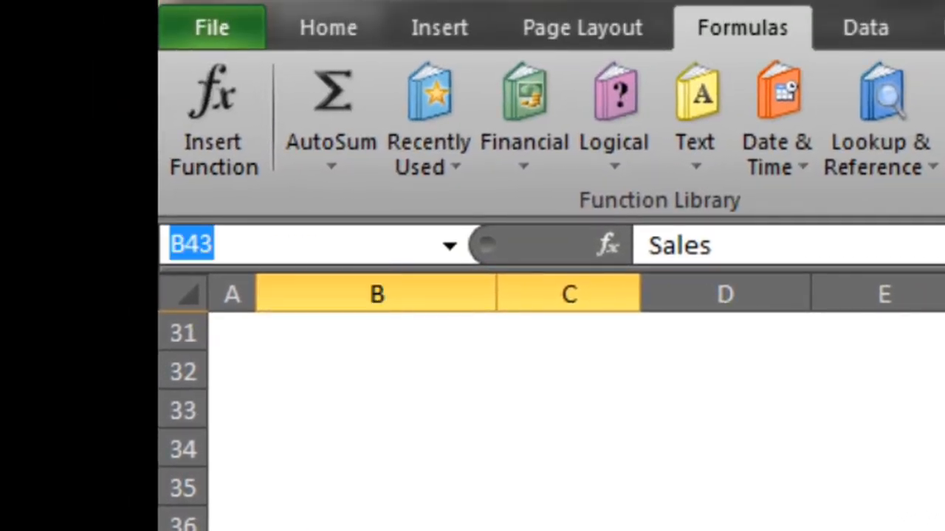
pyautogui.write('Divi')
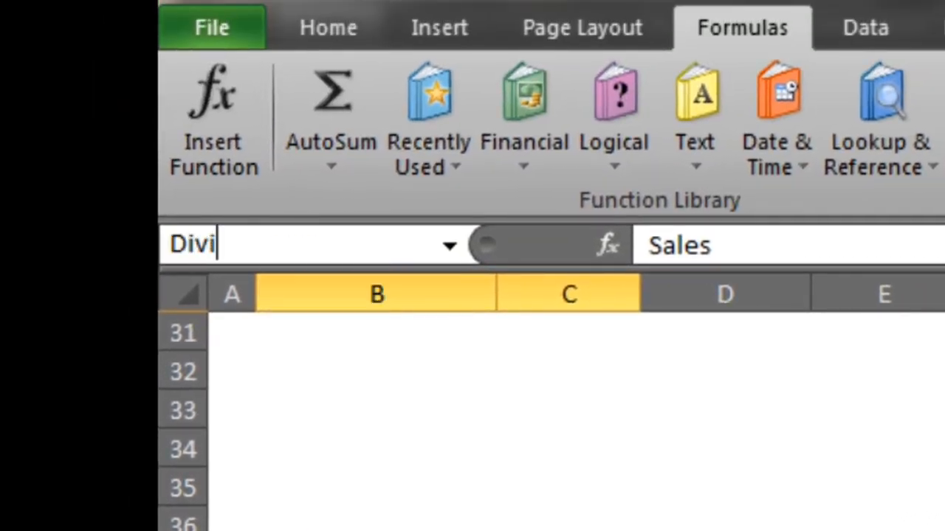
pyautogui.write('sionA')
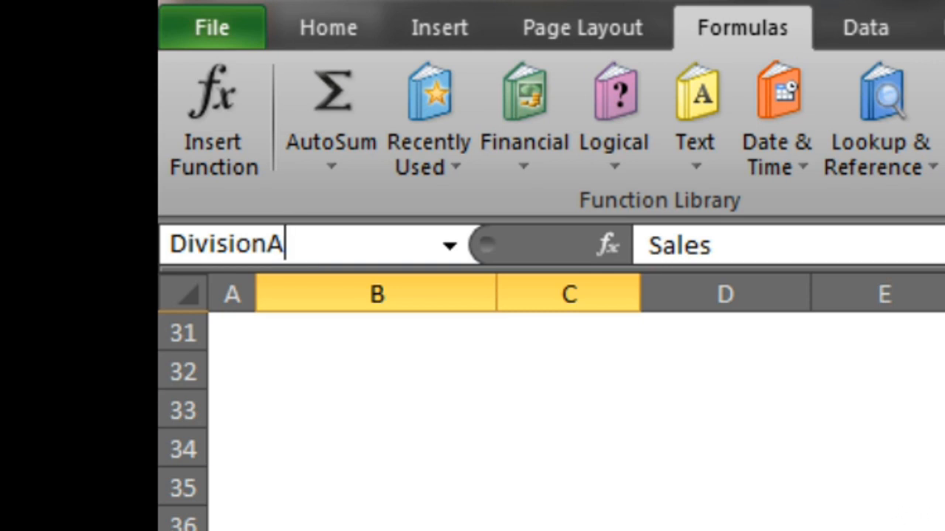
pyautogui.click(267, 245)
pyautogui.write('_')
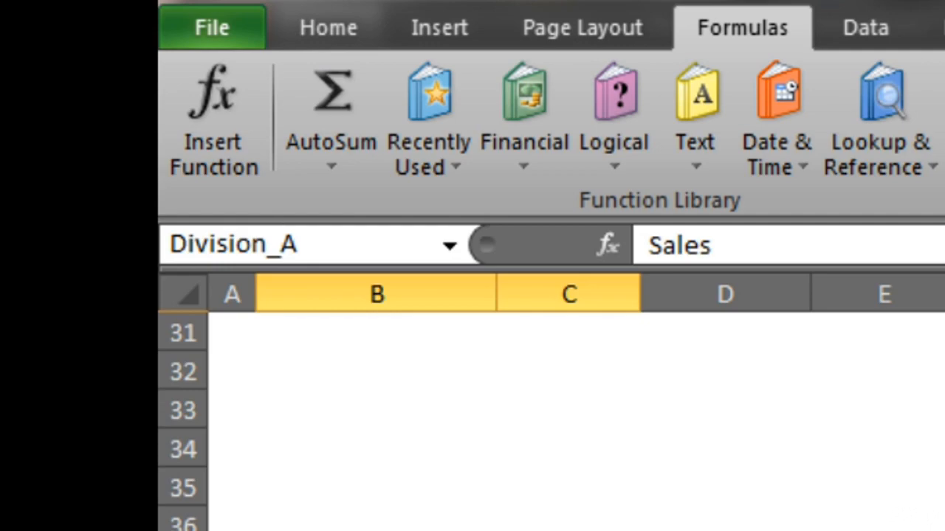
pyautogui.press('Return')
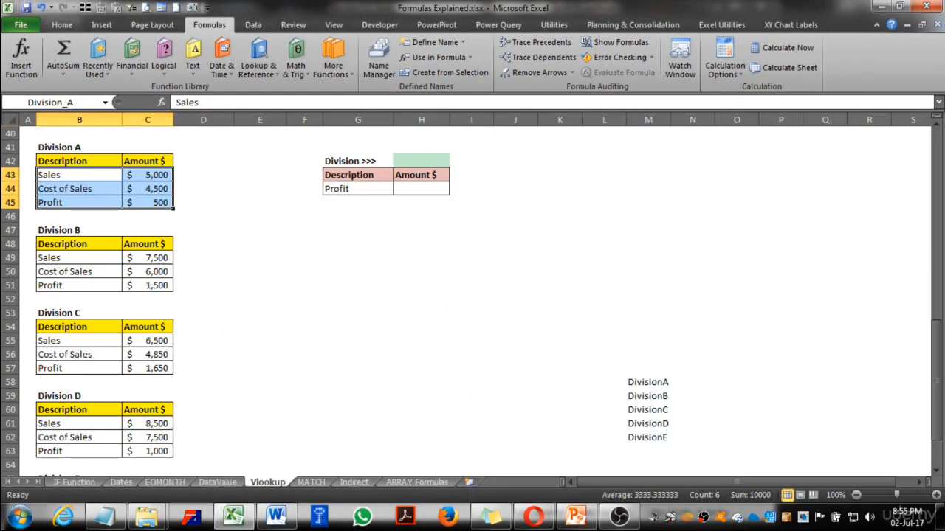
# Name the Division B data range B49:C51 as Division_B
pyautogui.moveTo(79, 257); pyautogui.dragTo(147, 285)
pyautogui.scroll(2, 472, 303)
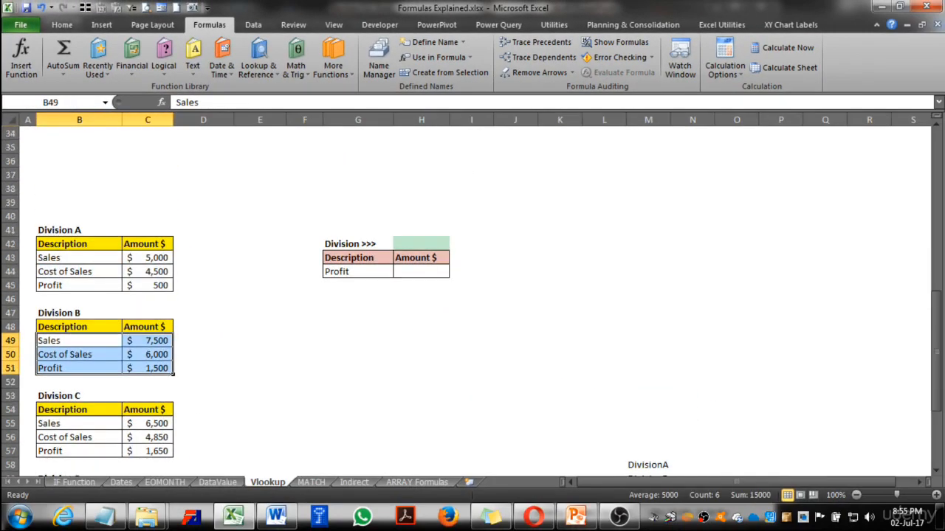
pyautogui.click(50, 103)
pyautogui.write('Di')
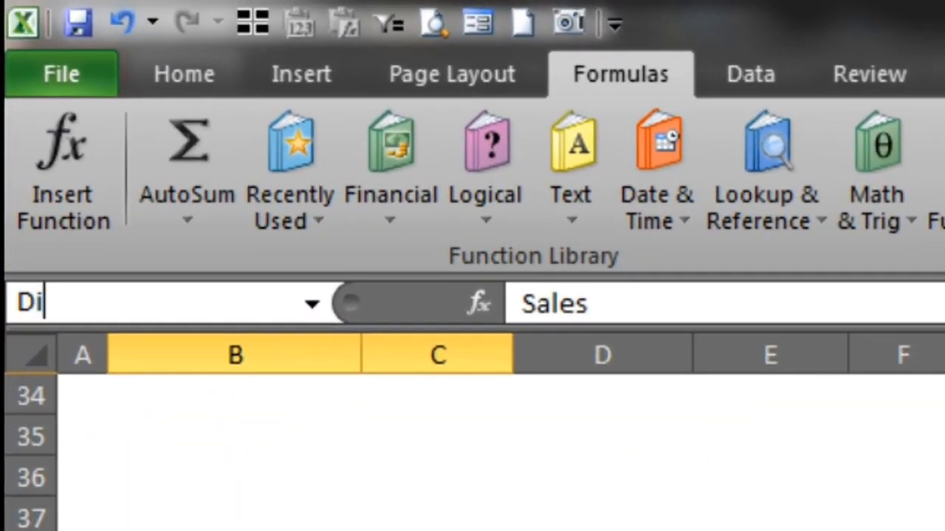
pyautogui.write('vision')
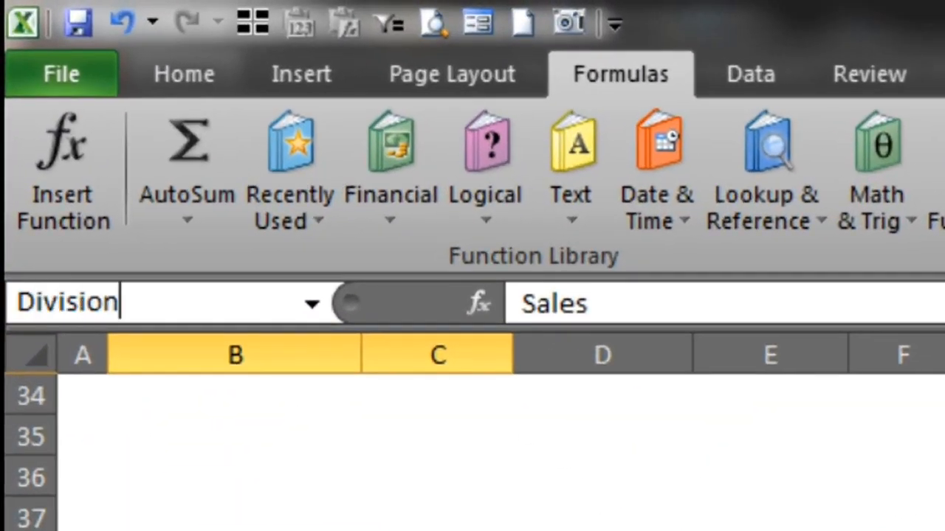
pyautogui.write('_B')
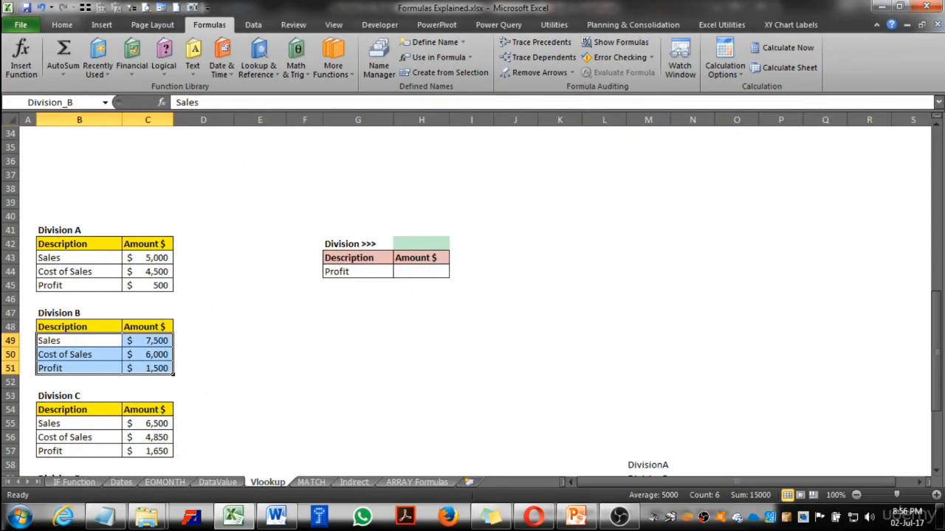
# Name the Division C data range B55:C57 as Division_C
pyautogui.moveTo(79, 423); pyautogui.dragTo(148, 451)
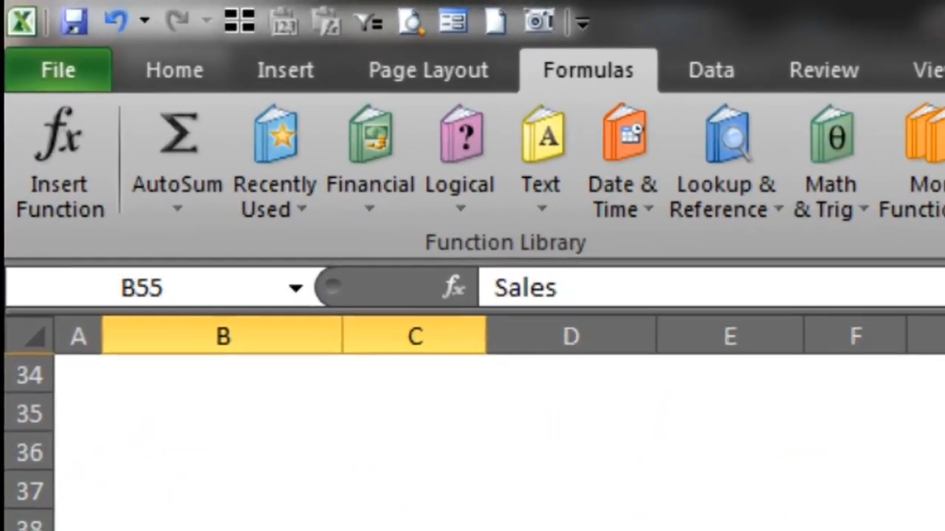
pyautogui.click(51, 103)
pyautogui.write('Divisio')
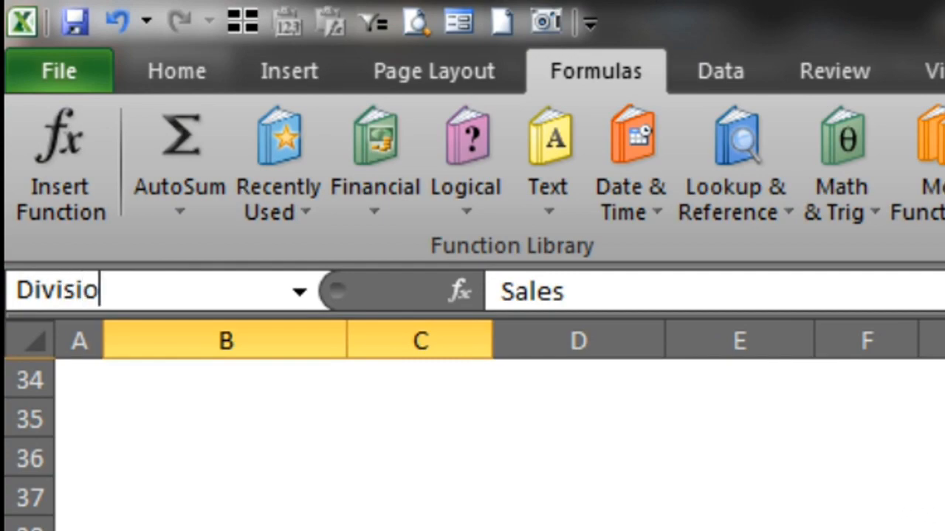
pyautogui.write('n_C')
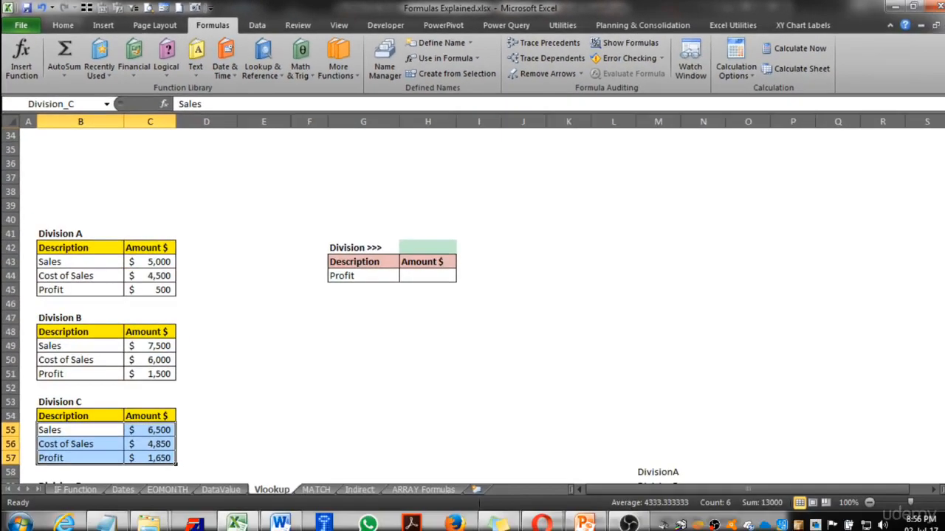
pyautogui.press('Return')
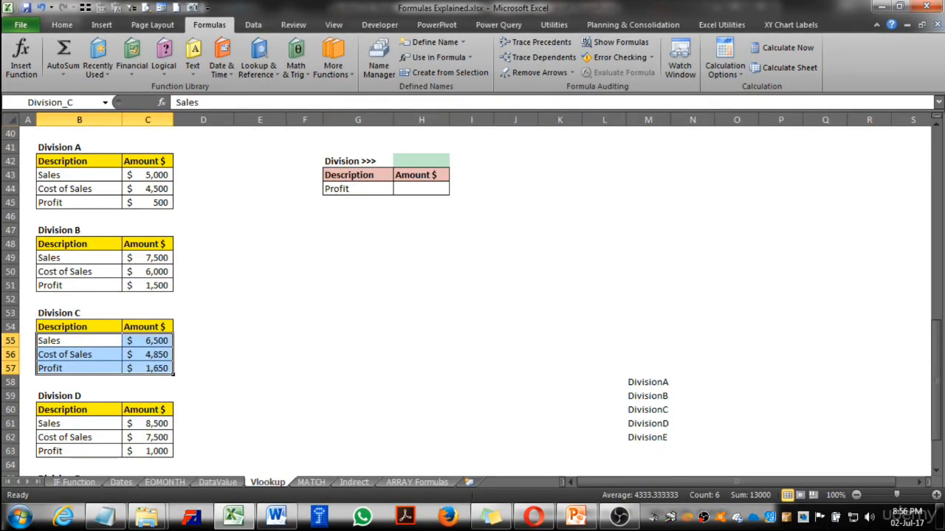
# Name the Division D data range B61:C63 as Division_D
pyautogui.moveTo(79, 424); pyautogui.dragTo(147, 451)
pyautogui.click(50, 102)
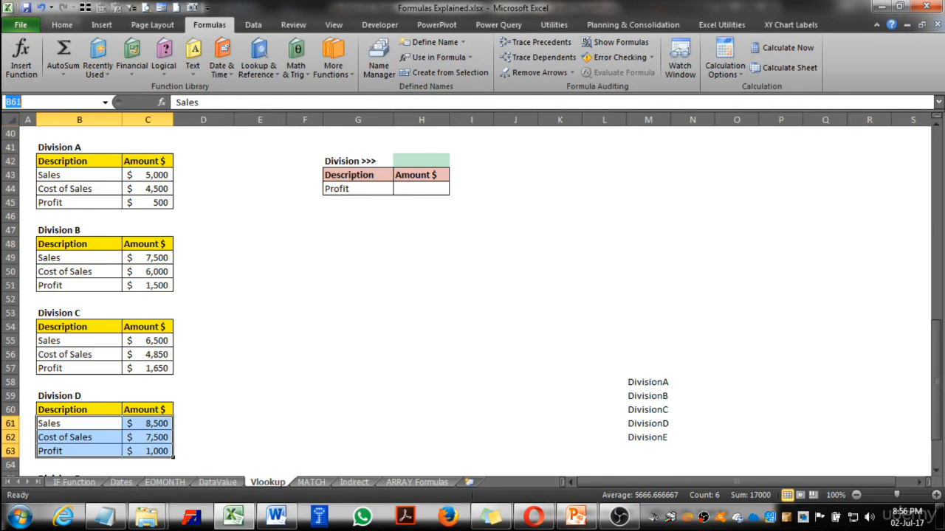
pyautogui.write('Division_D')
# Open the list of defined names to review the division range names
pyautogui.click(105, 102)
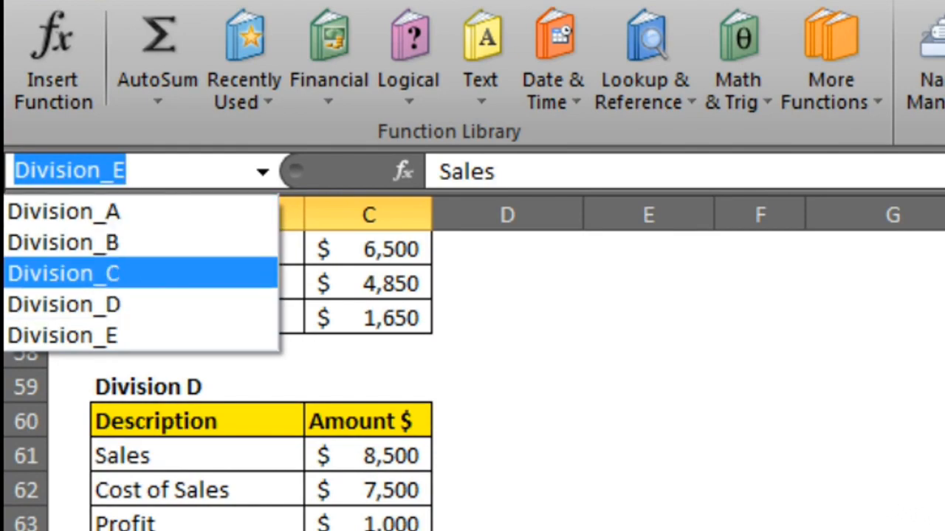
pyautogui.press('Escape')
pyautogui.scroll(4, 70, 170)
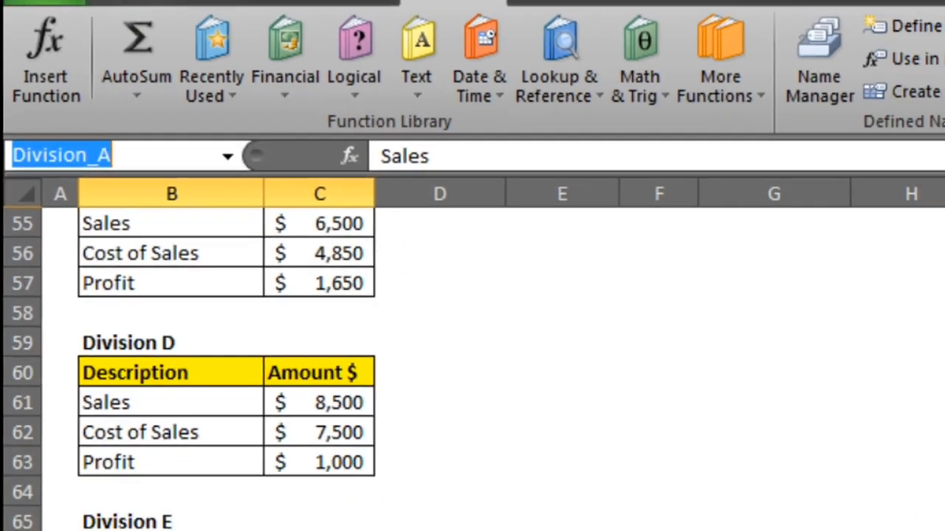
pyautogui.click(893, 523)
pyautogui.scroll(3, 473, 310)
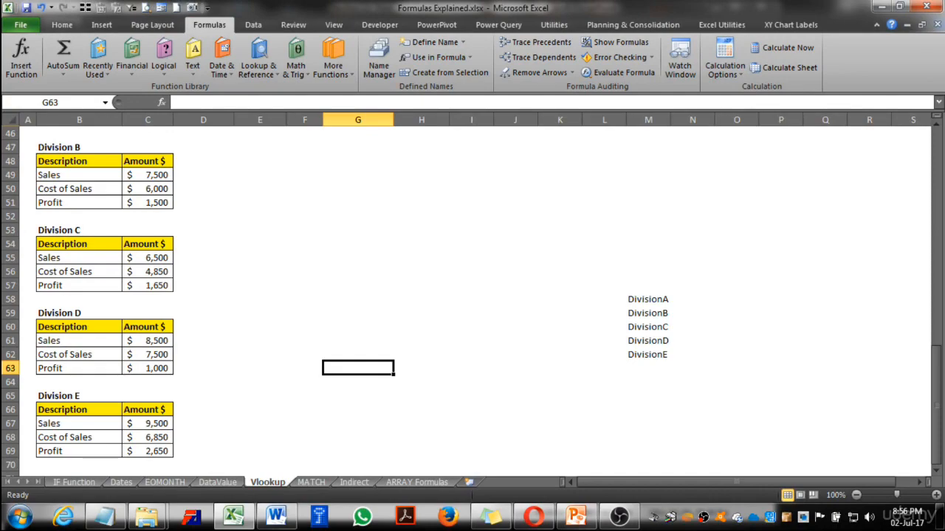
pyautogui.scroll(5, 472, 295)
pyautogui.click(421, 285)
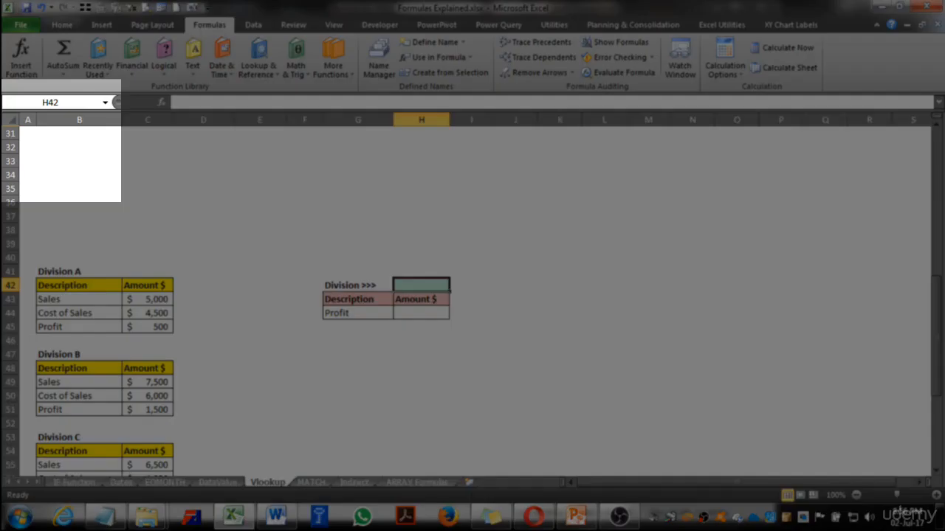
# Enter Division_A in cell M46 to start a list of division names
pyautogui.click(105, 103)
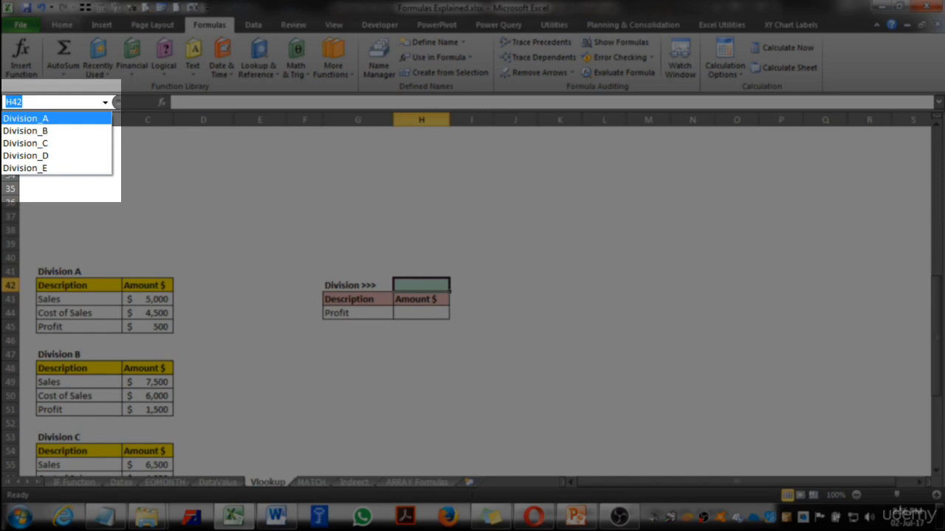
pyautogui.press('Escape')
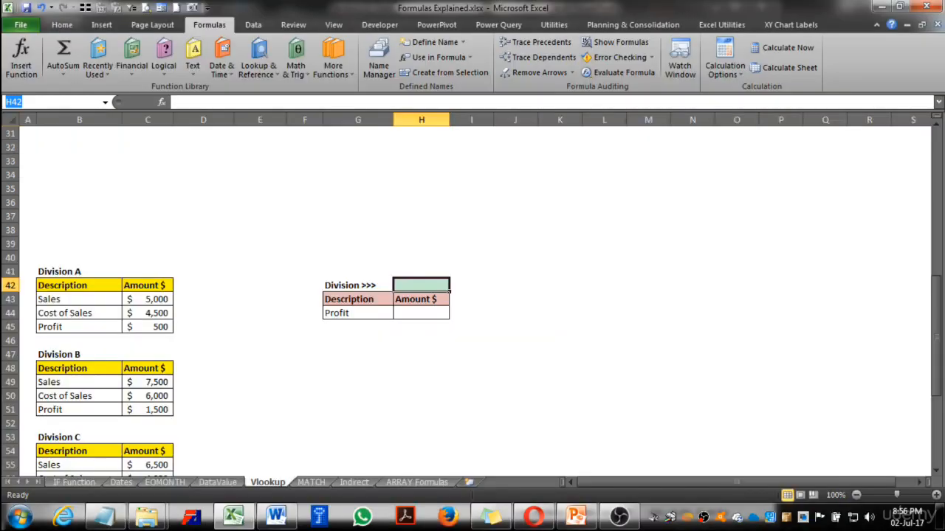
pyautogui.click(422, 395)
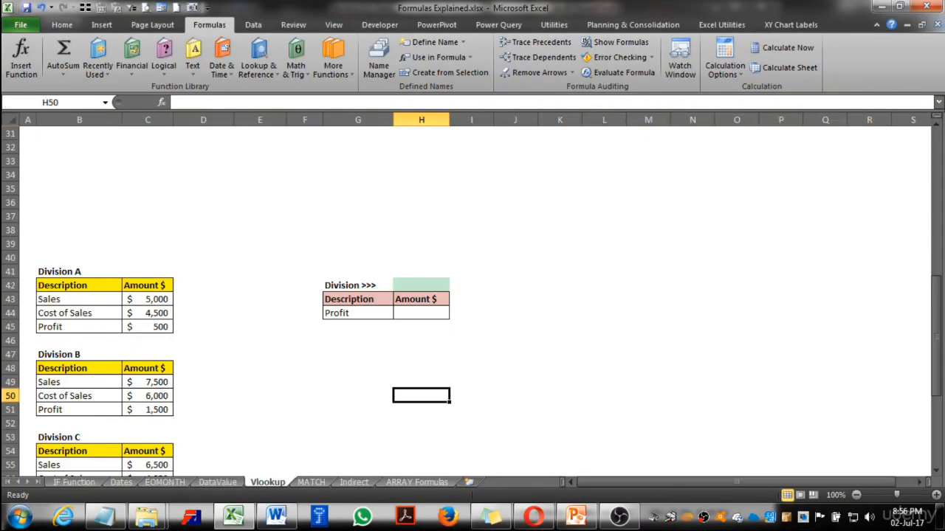
pyautogui.scroll(-4, 472, 295)
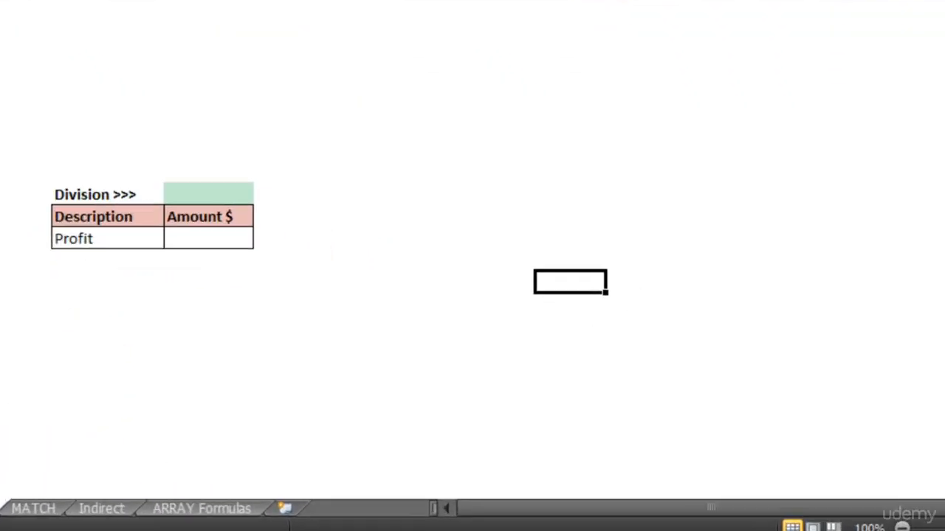
pyautogui.write('Divisi')
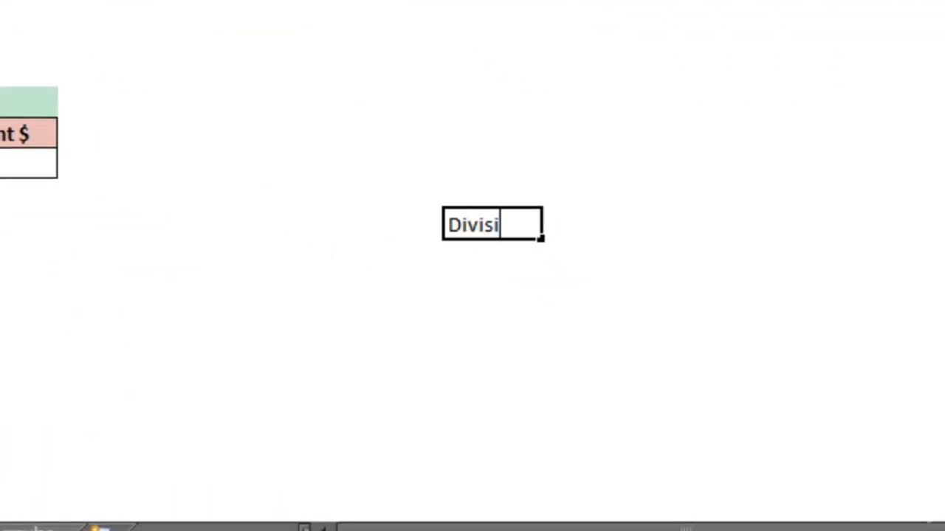
pyautogui.write('on_A')
pyautogui.press('Return')
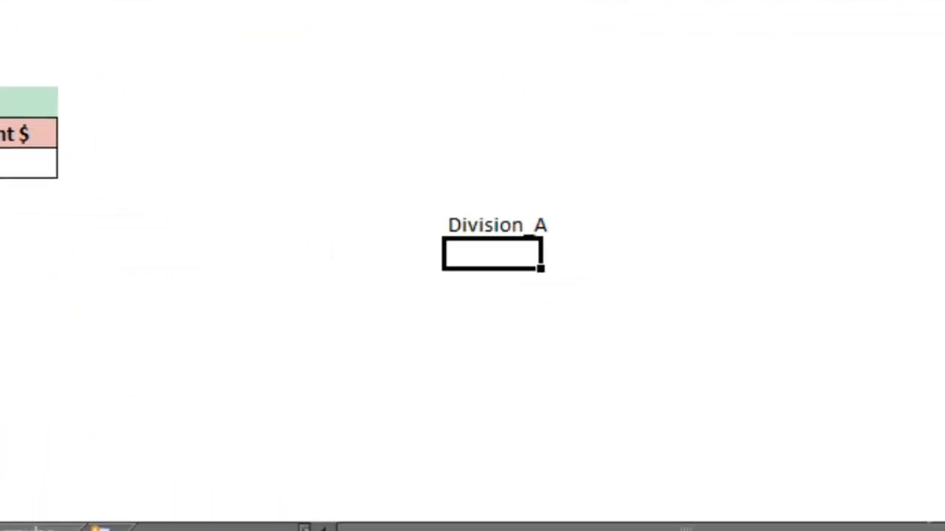
# Copy Division_A down into cells M47 through M50
pyautogui.click(541, 225)
pyautogui.hotkey('ctrl', 'c')
pyautogui.press('Down')
pyautogui.hotkey('ctrl', 'v')
pyautogui.press('Down')
pyautogui.hotkey('ctrl', 'v')
pyautogui.press('Down')
pyautogui.hotkey('ctrl', 'v')
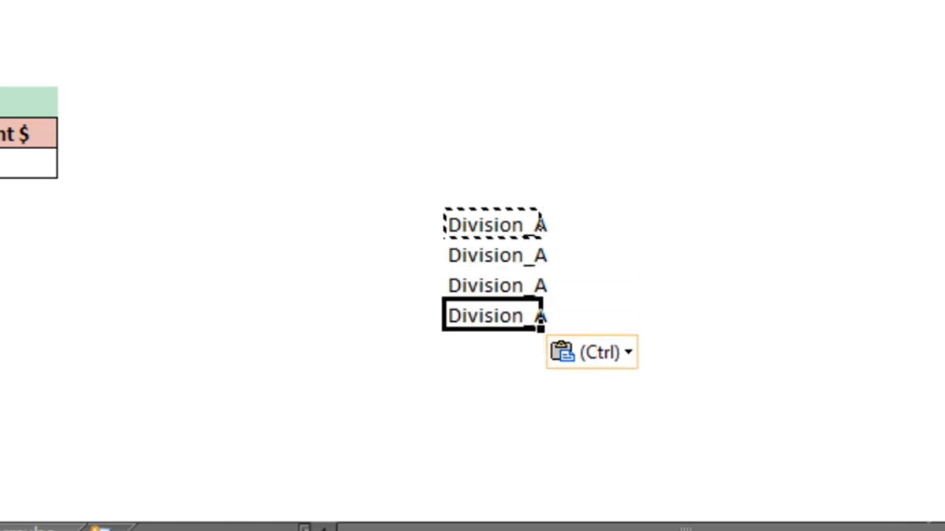
pyautogui.press('Down')
pyautogui.hotkey('ctrl', 'v')
pyautogui.press('Down')
pyautogui.press('Escape')
pyautogui.press('Up')
pyautogui.press('Up')
pyautogui.press('Up')
pyautogui.press('Up')
# Change the copied entries in M47:M50 to Division_B, Division_C, Division_D and Division_E
pyautogui.press('F2')
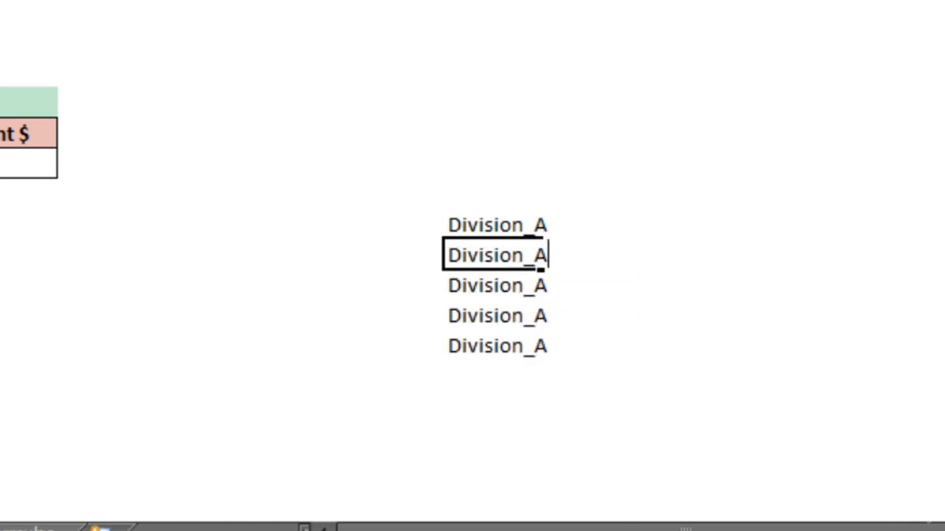
pyautogui.press('BackSpace')
pyautogui.write('B')
pyautogui.press('Return')
pyautogui.press('F2')
pyautogui.press('BackSpace')
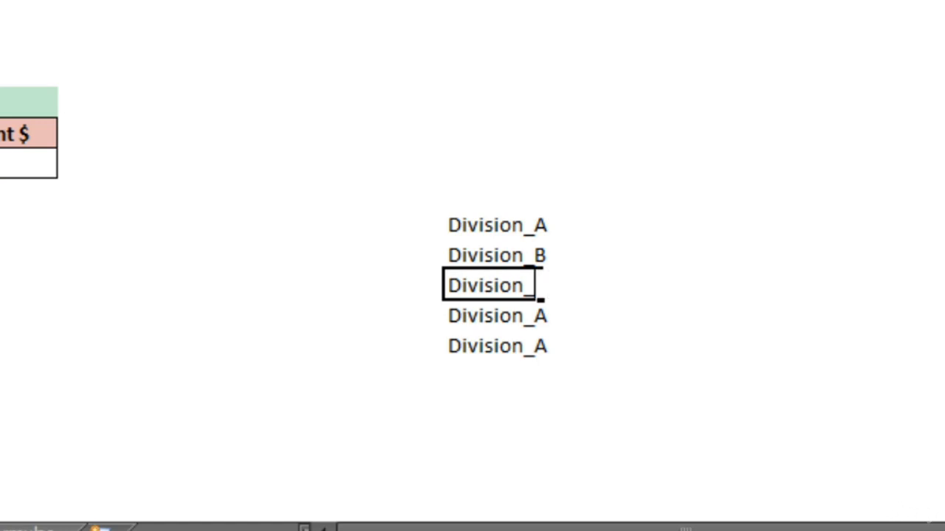
pyautogui.write('C')
pyautogui.press('Return')
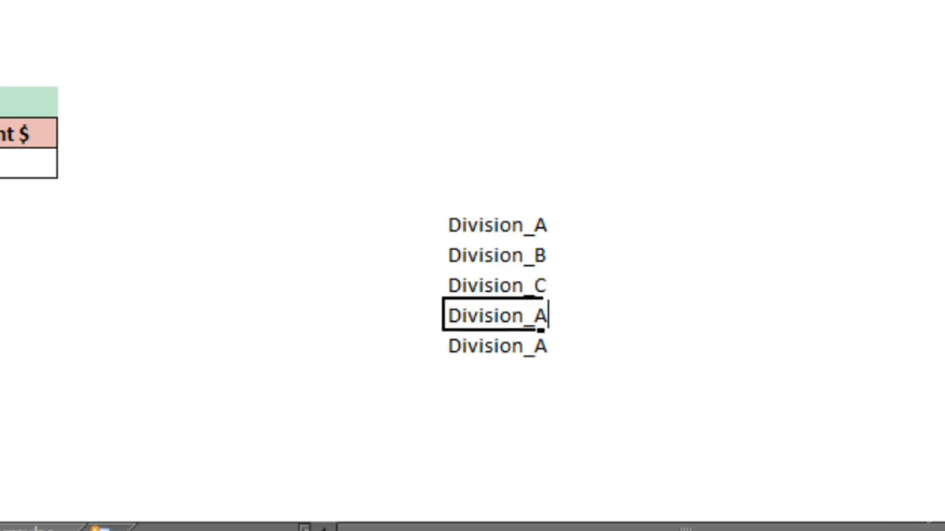
pyautogui.press('F2')
pyautogui.press('BackSpace')
pyautogui.write('D')
pyautogui.press('Return')
pyautogui.press('F2')
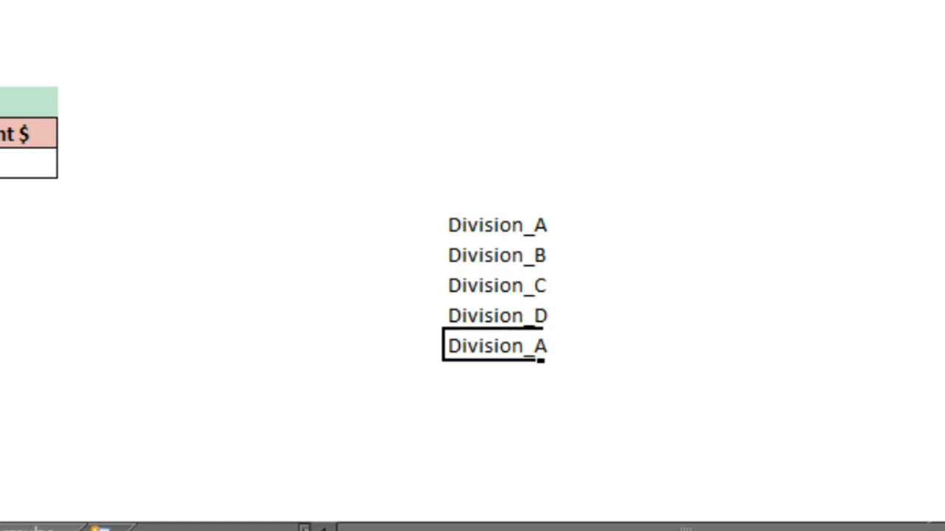
pyautogui.press('BackSpace')
pyautogui.write('E')
pyautogui.press('Return')
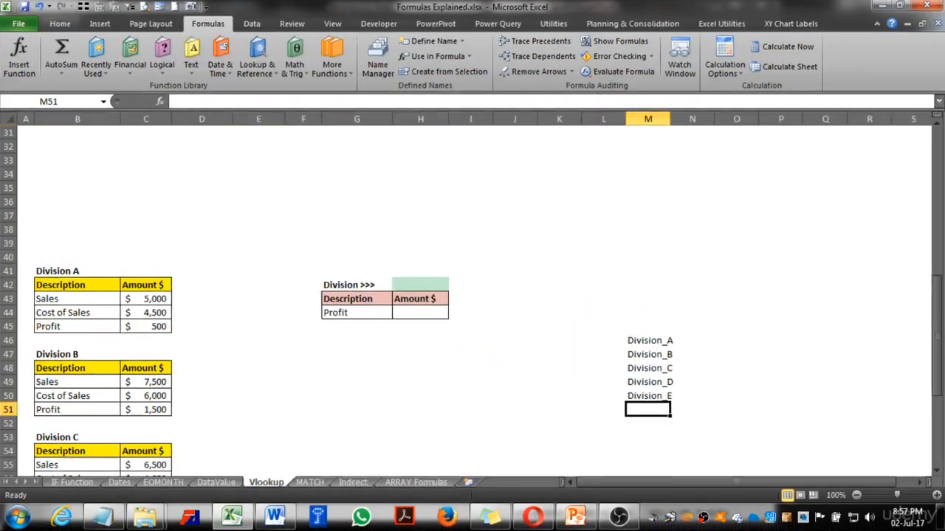
# Review the division list in M46:M50 against the workbook's defined names
pyautogui.moveTo(648, 340); pyautogui.dragTo(648, 396)
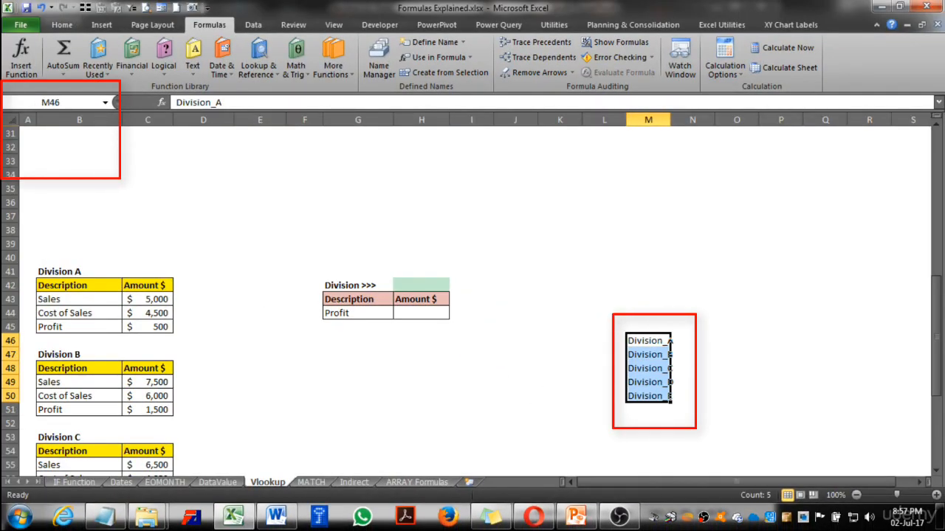
pyautogui.click(105, 102)
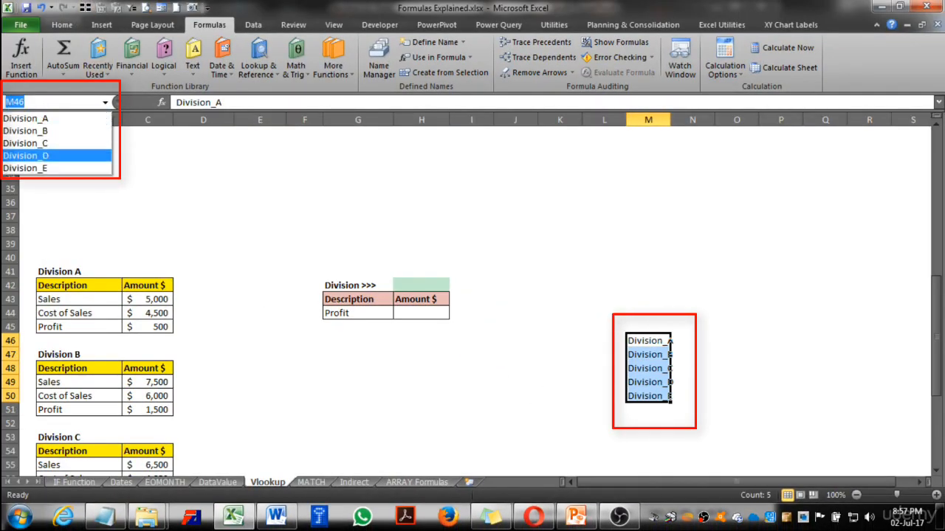
pyautogui.press('Escape')
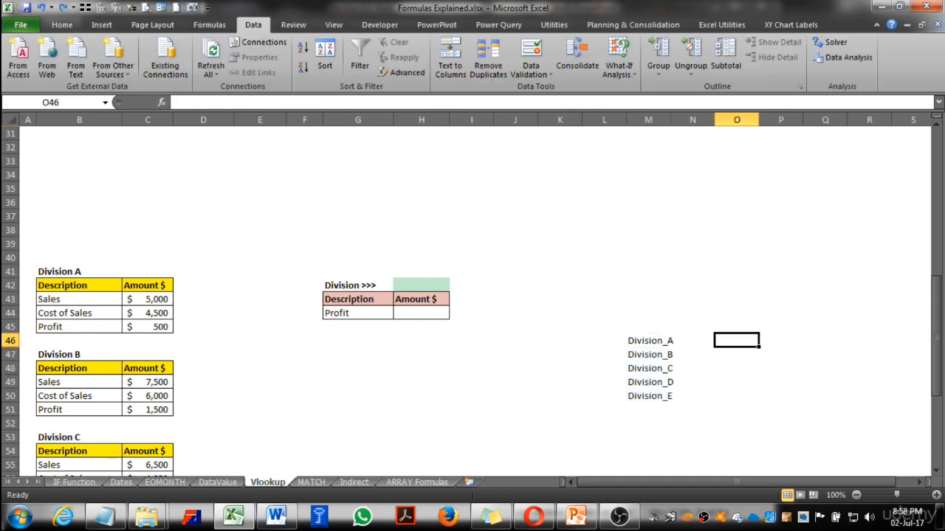
pyautogui.click(421, 286)
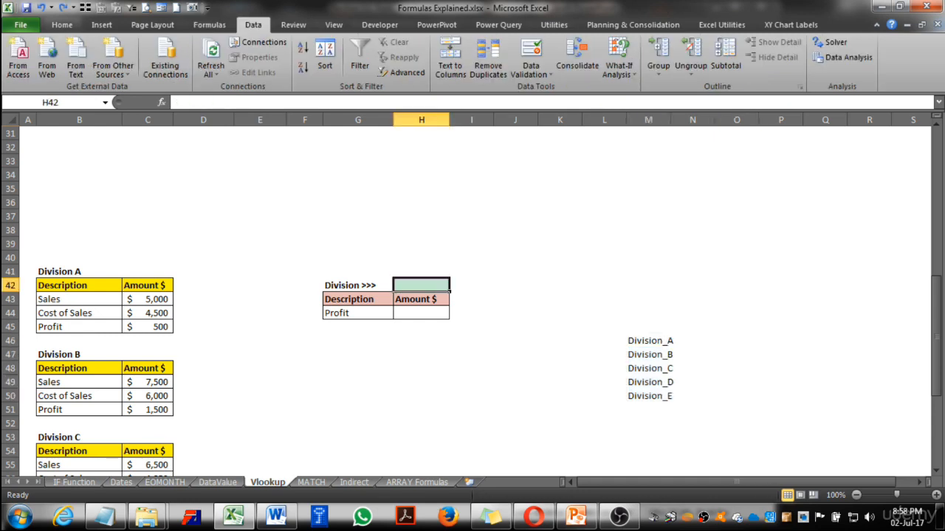
pyautogui.moveTo(648, 341); pyautogui.dragTo(648, 397)
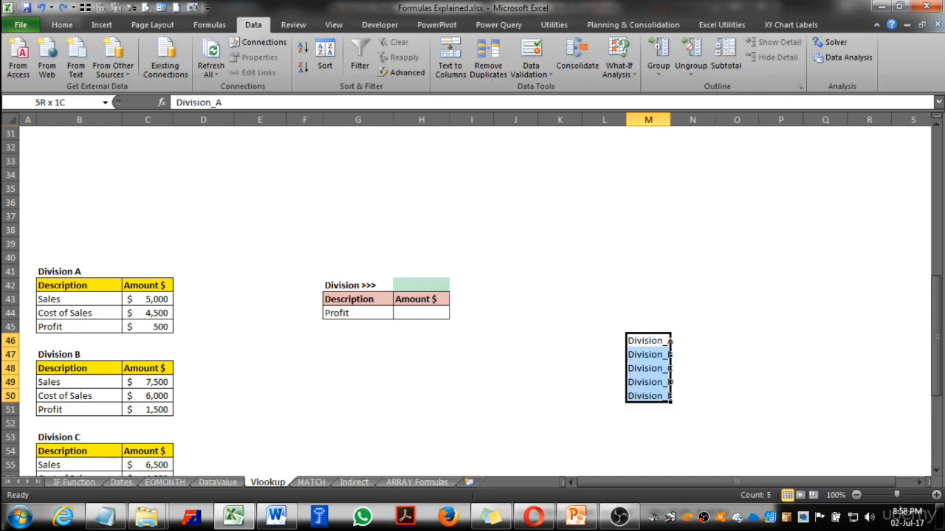
pyautogui.click(422, 286)
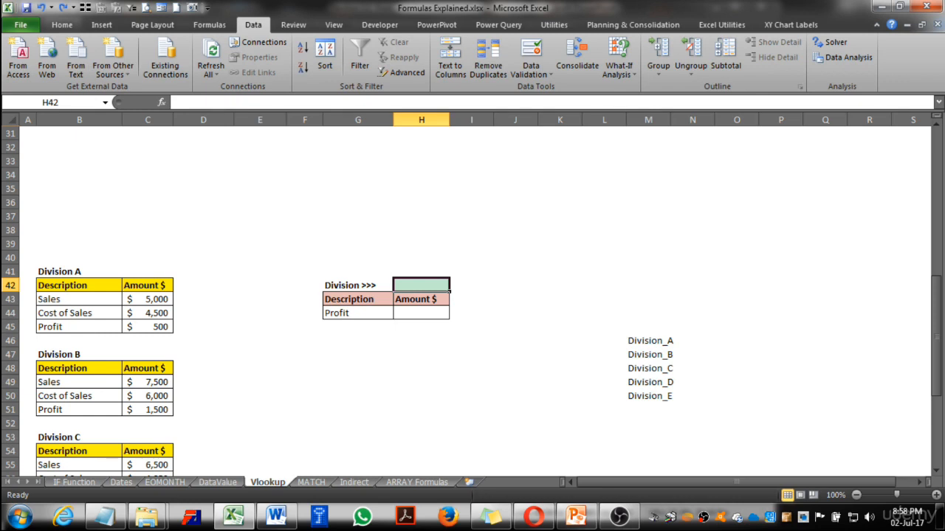
pyautogui.moveTo(648, 341); pyautogui.dragTo(648, 396)
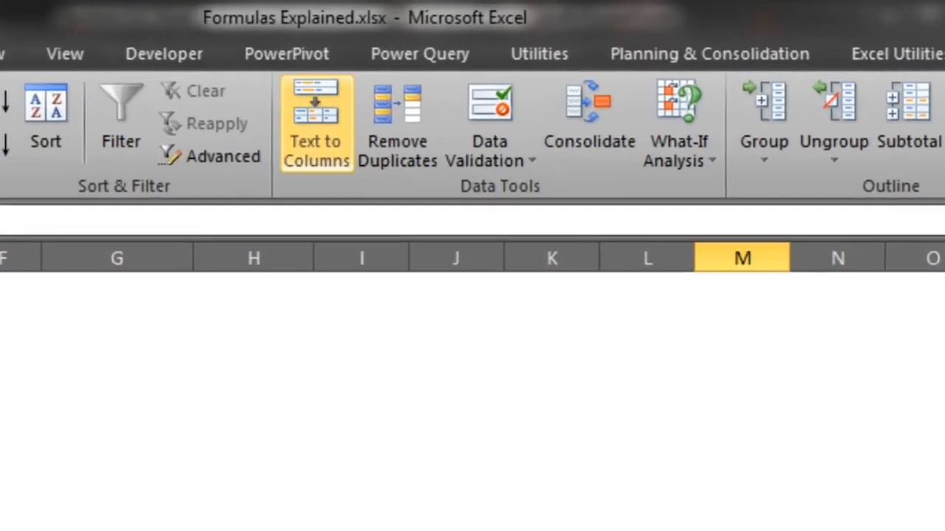
# Add a list data validation to H42 with source =$M$46:$M$50 for a division dropdown
pyautogui.click(531, 74)
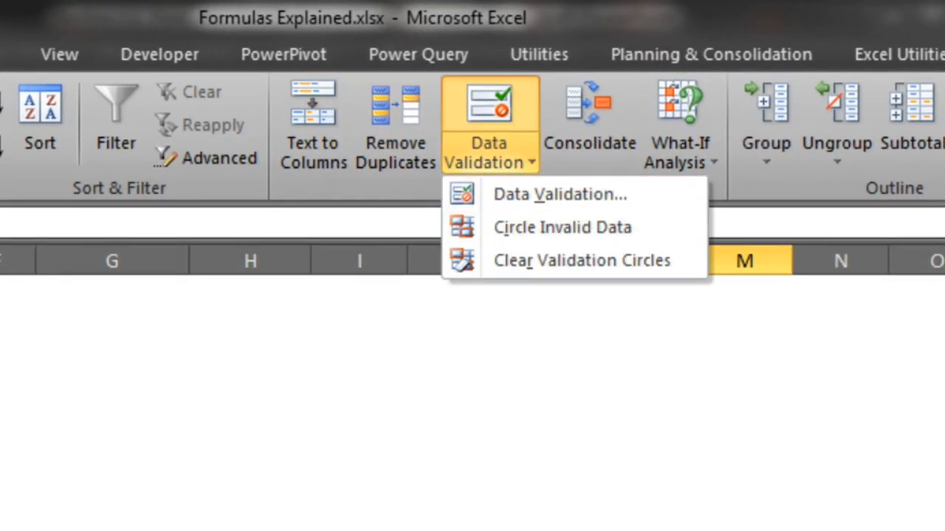
pyautogui.click(251, 525)
pyautogui.click(502, 162)
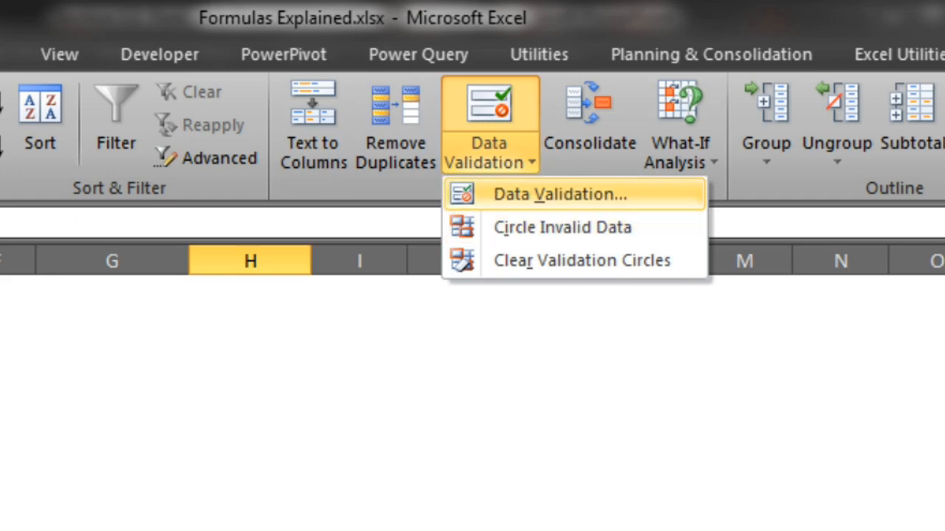
pyautogui.click(559, 194)
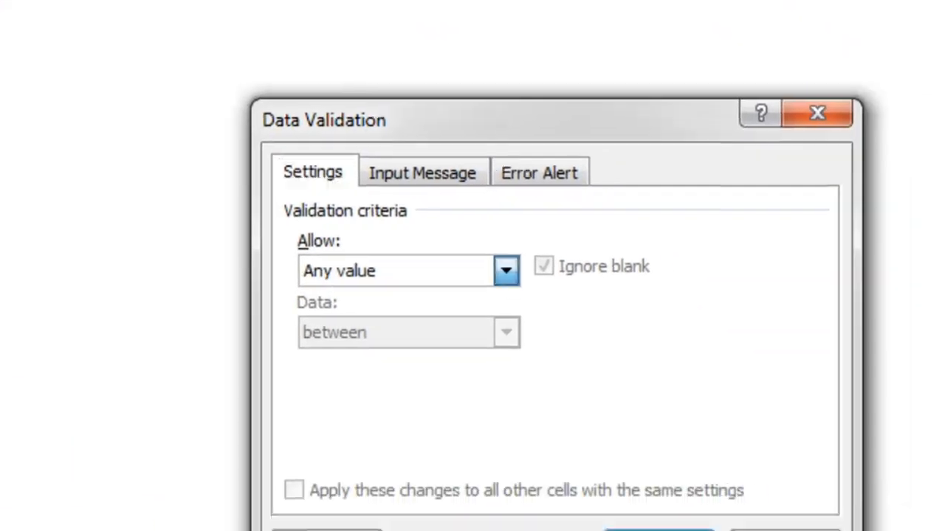
pyautogui.click(506, 271)
pyautogui.click(398, 356)
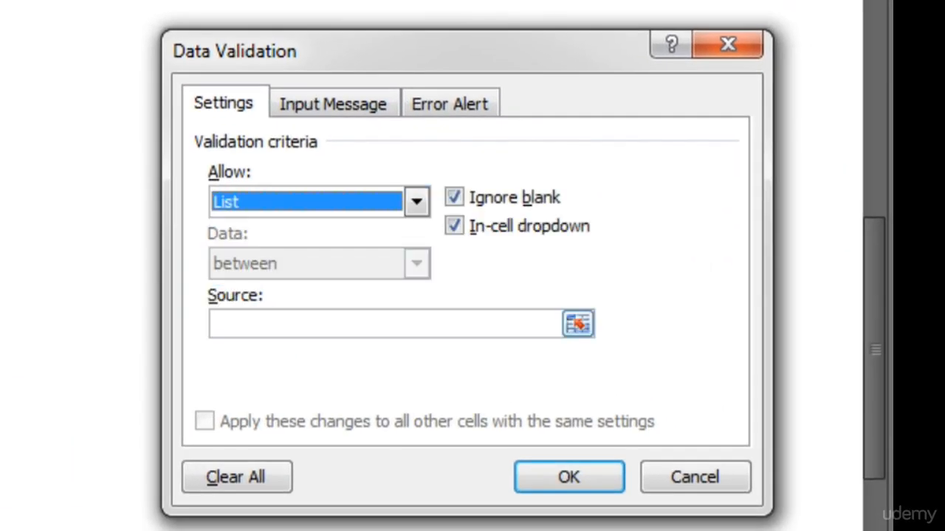
pyautogui.click(577, 324)
pyautogui.moveTo(251, 359); pyautogui.dragTo(288, 480)
pyautogui.press('Return')
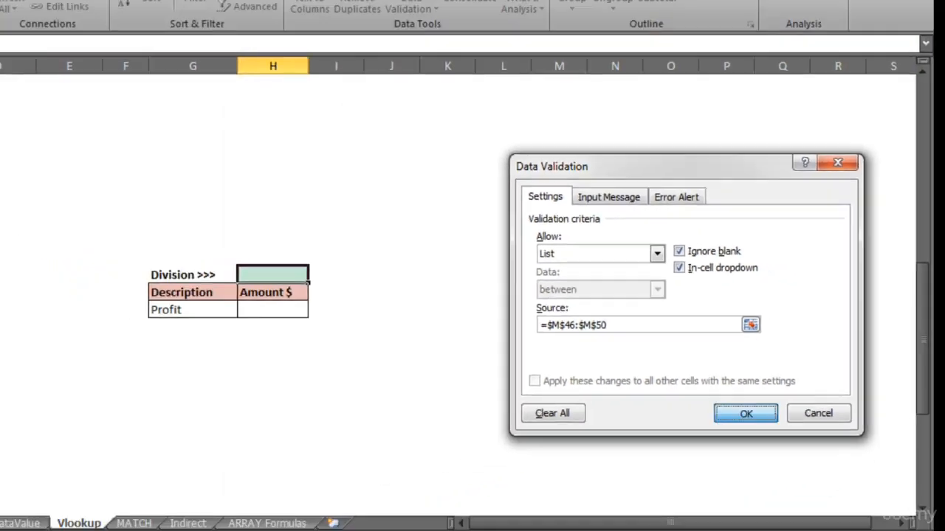
pyautogui.press('Return')
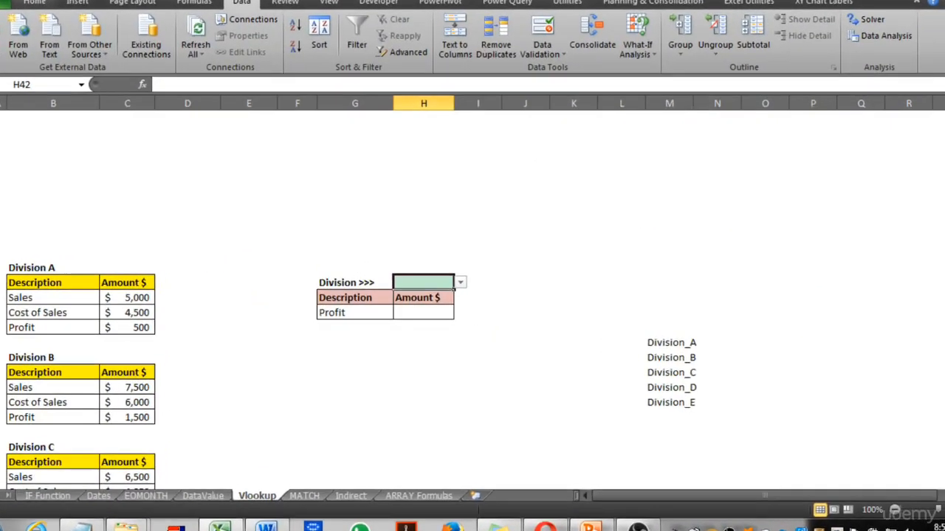
# Test the H42 dropdown by choosing divisions from it
pyautogui.click(456, 285)
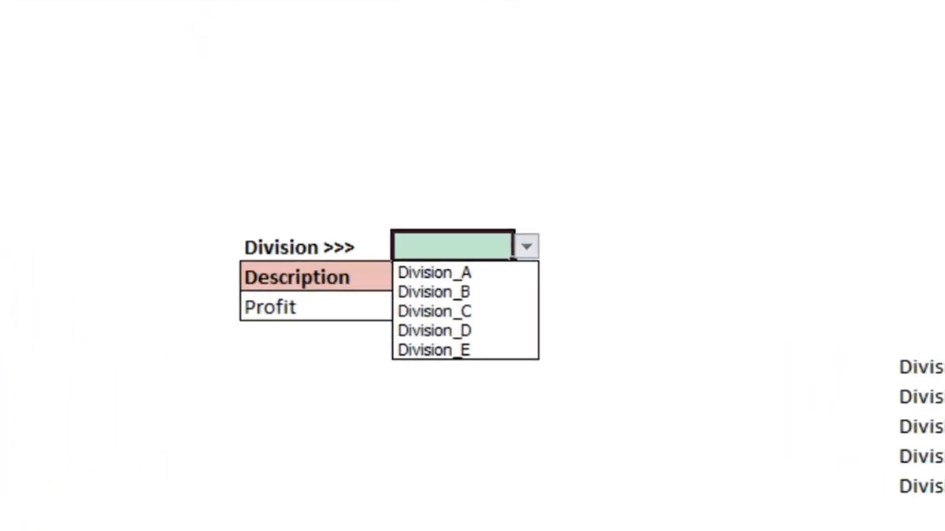
pyautogui.click(414, 297)
pyautogui.hotkey('alt', 'Down')
pyautogui.press('Down')
pyautogui.press('Return')
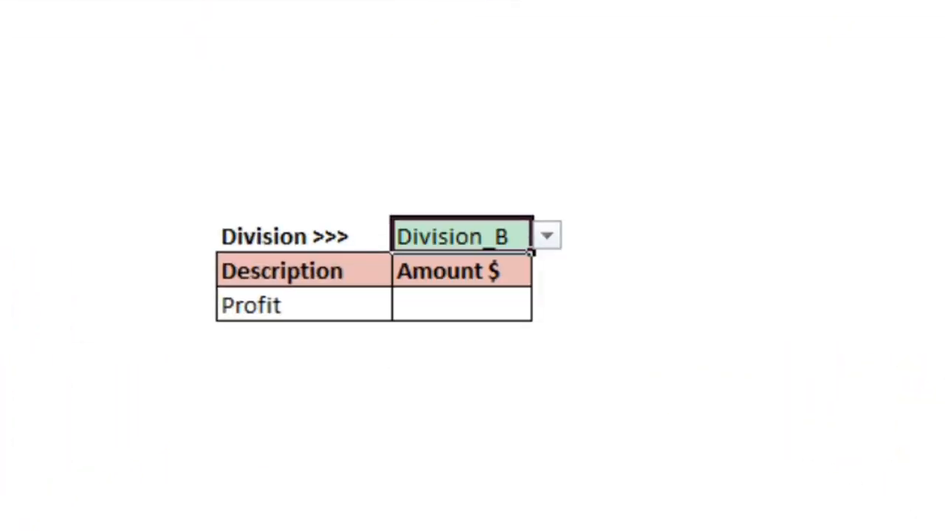
pyautogui.click(462, 304)
pyautogui.click(461, 237)
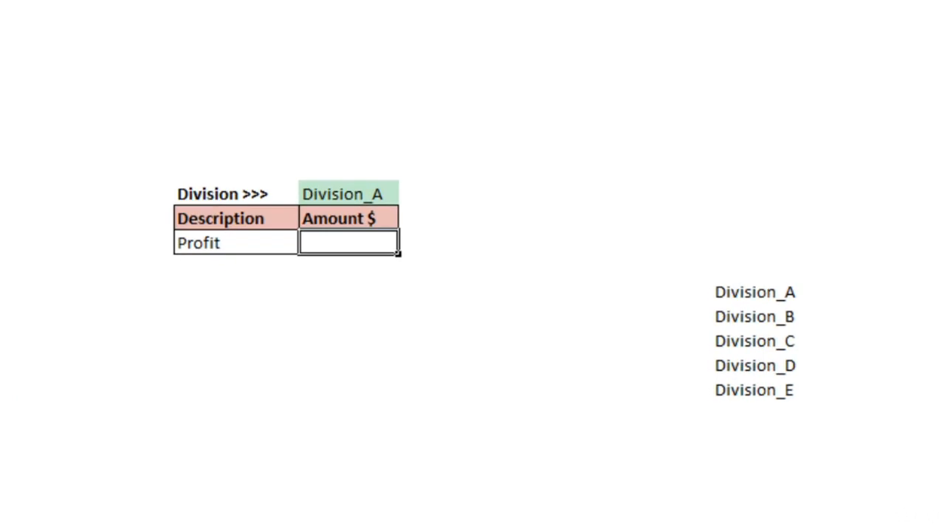
# Enter =VLOOKUP(G44,H42,2,FALSE) in H44 to look up the profit amount
pyautogui.write('=v')
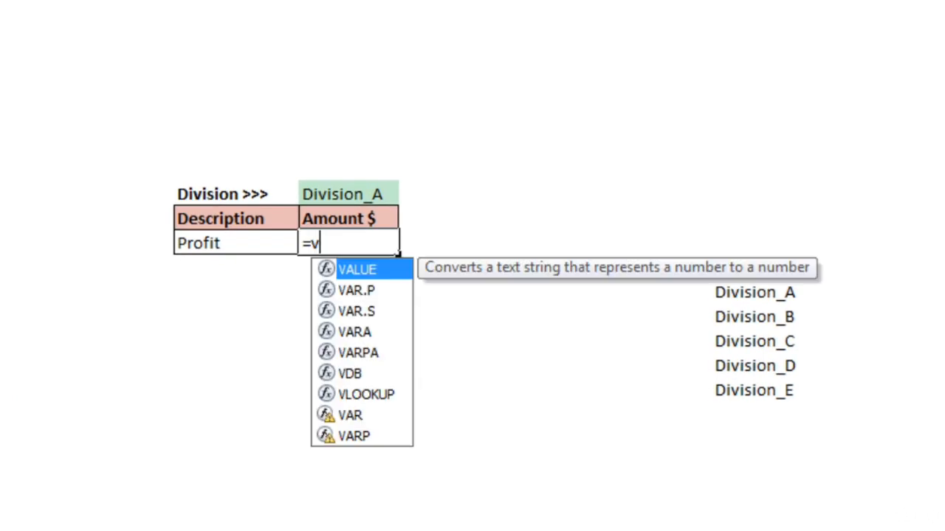
pyautogui.write('LOOKUP(')
pyautogui.press('Tab')
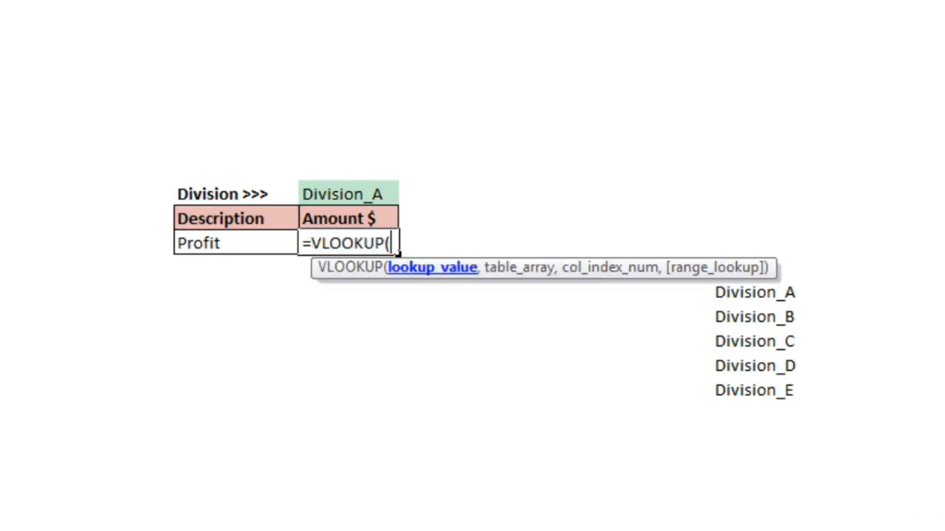
pyautogui.click(236, 243)
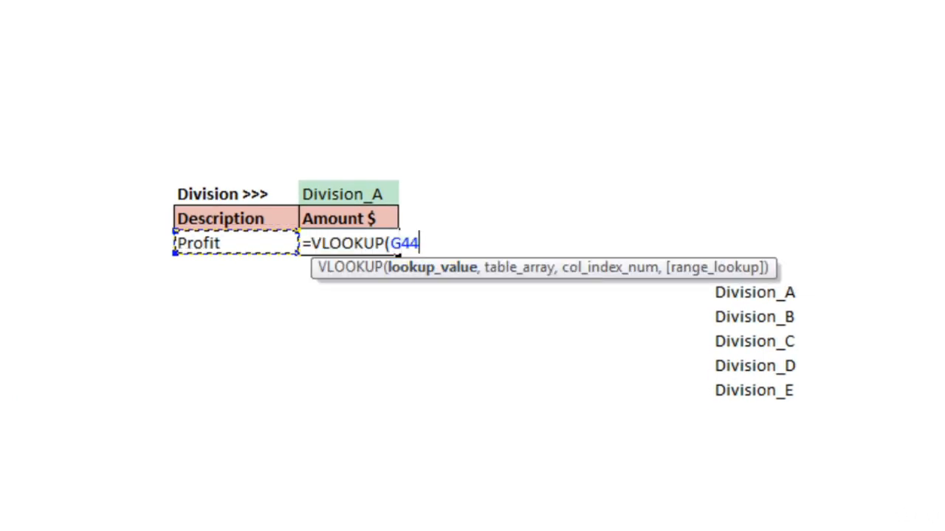
pyautogui.write(',')
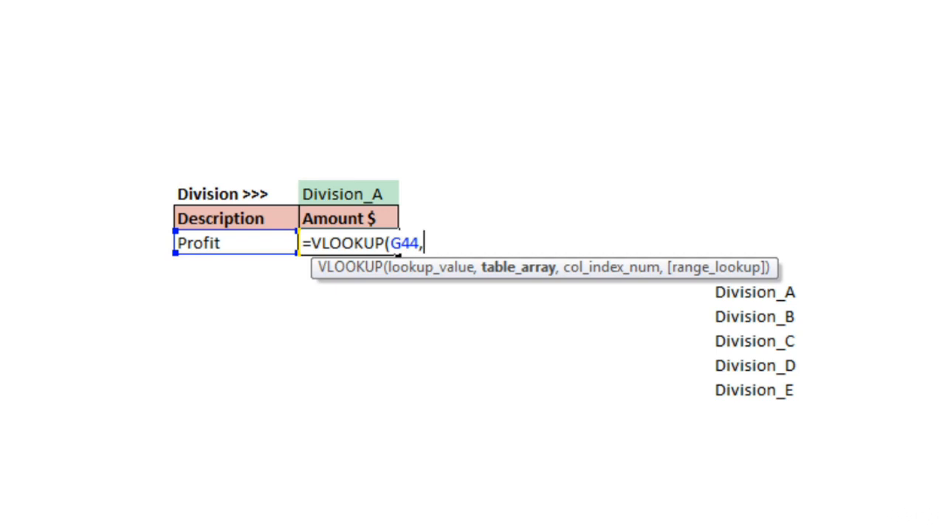
pyautogui.click(348, 194)
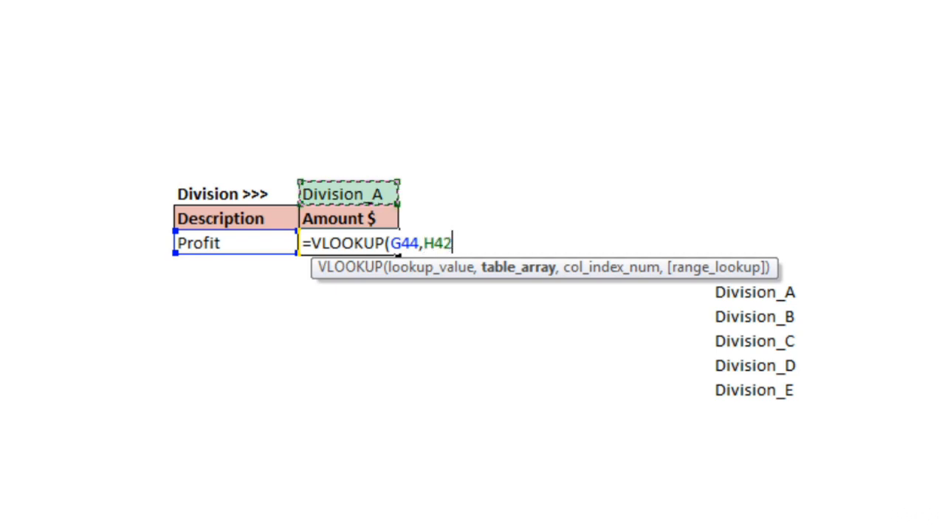
pyautogui.write(',')
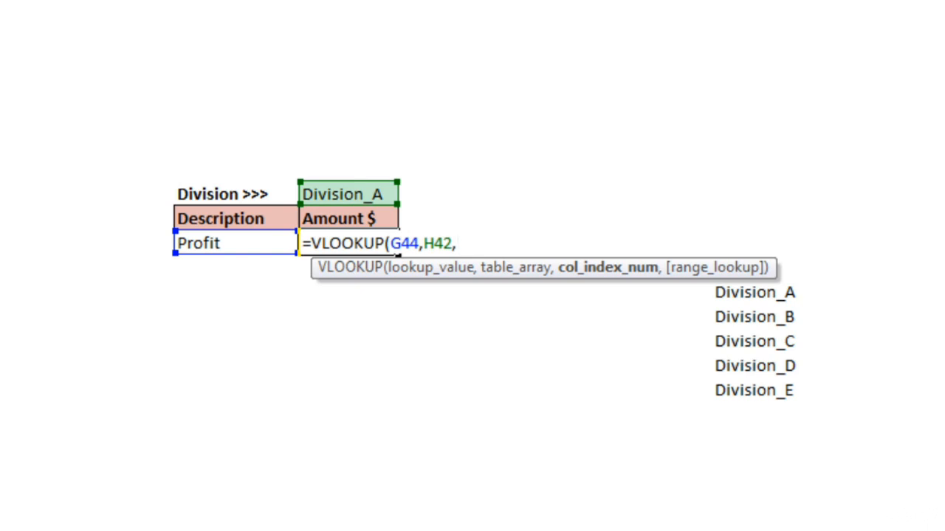
pyautogui.write('2,')
pyautogui.press('Down')
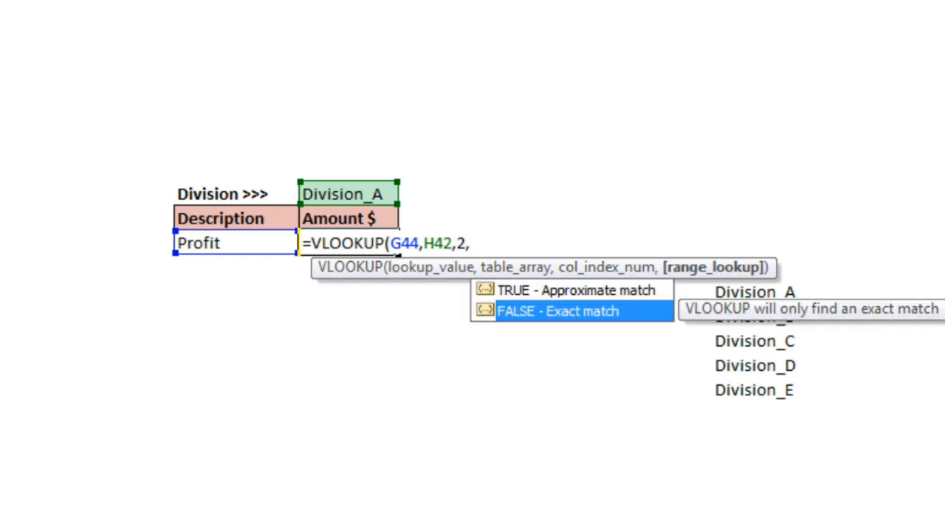
pyautogui.press('Tab')
pyautogui.write(')')
pyautogui.press('Return')
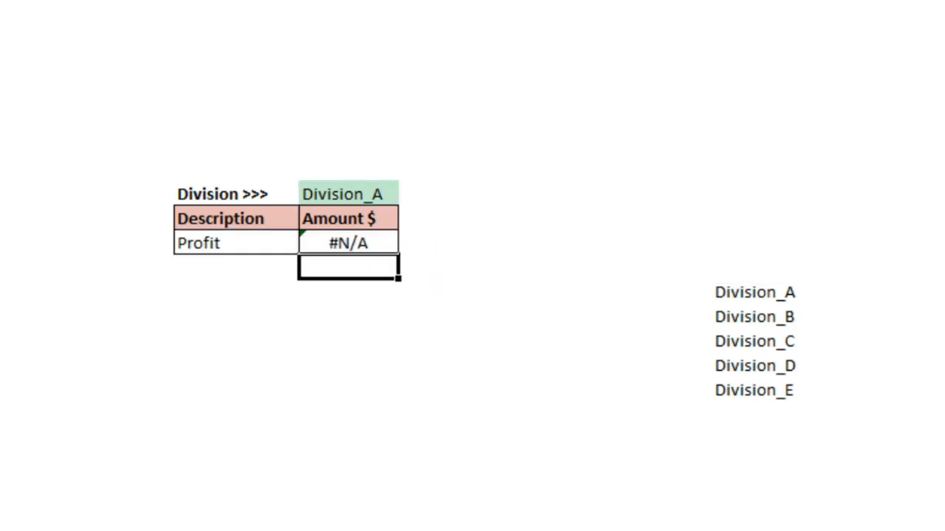
# Wrap H42 in INDIRECT so H44 reads =VLOOKUP(G44,INDIRECT(H42),2,FALSE)
pyautogui.click(349, 243)
pyautogui.press('F2')
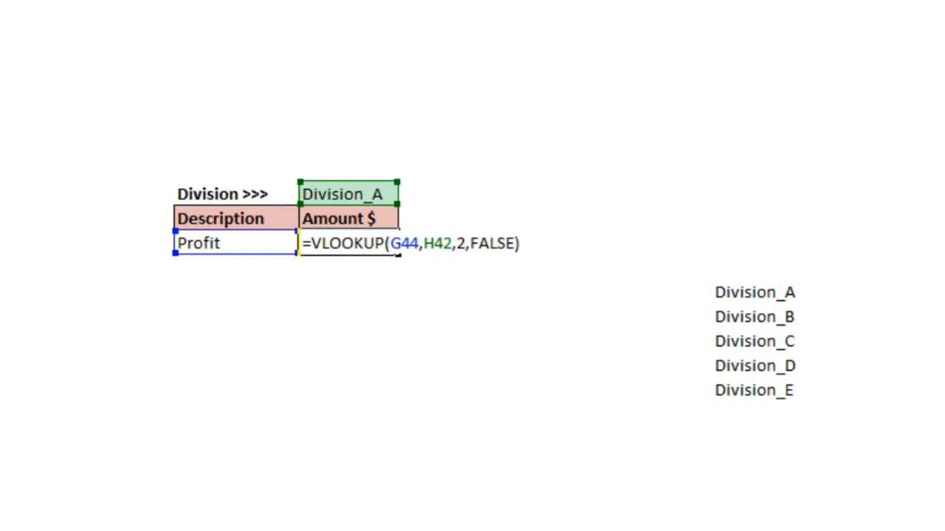
pyautogui.click(424, 242)
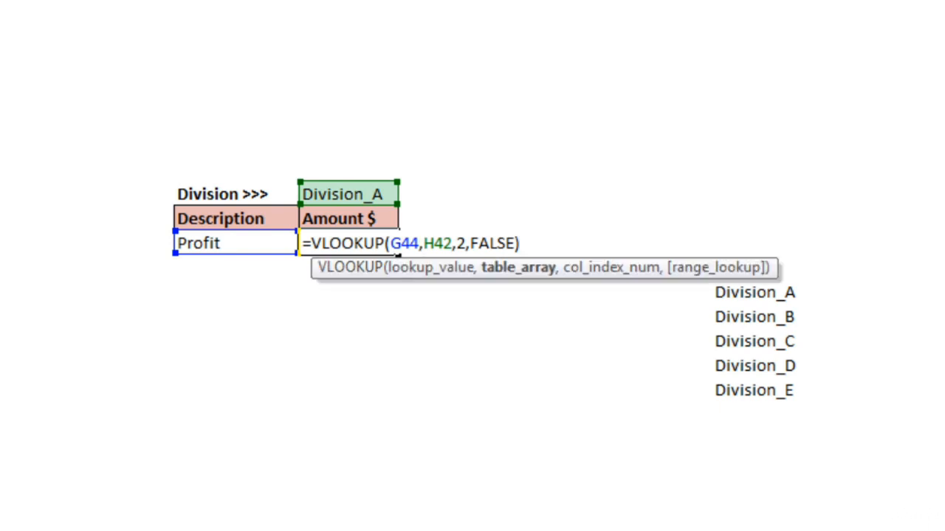
pyautogui.write('In')
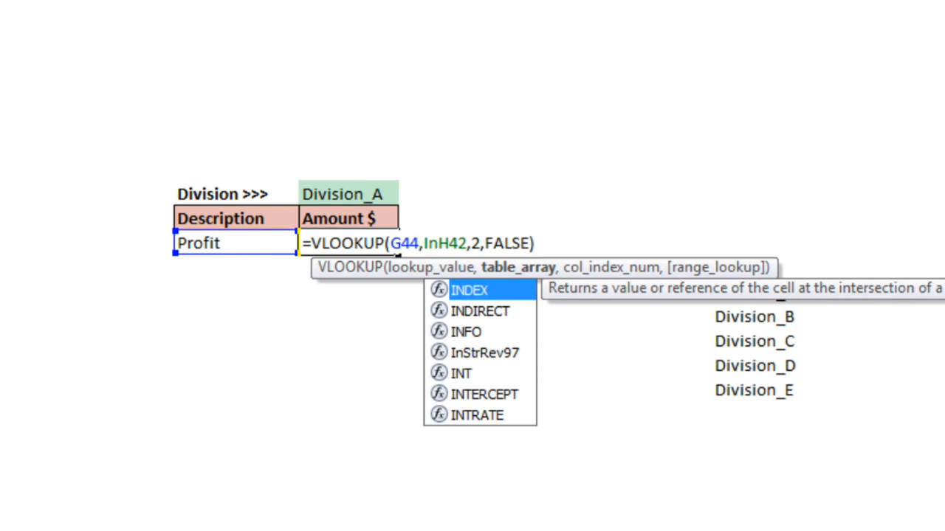
pyautogui.press('Down')
pyautogui.press('Tab')
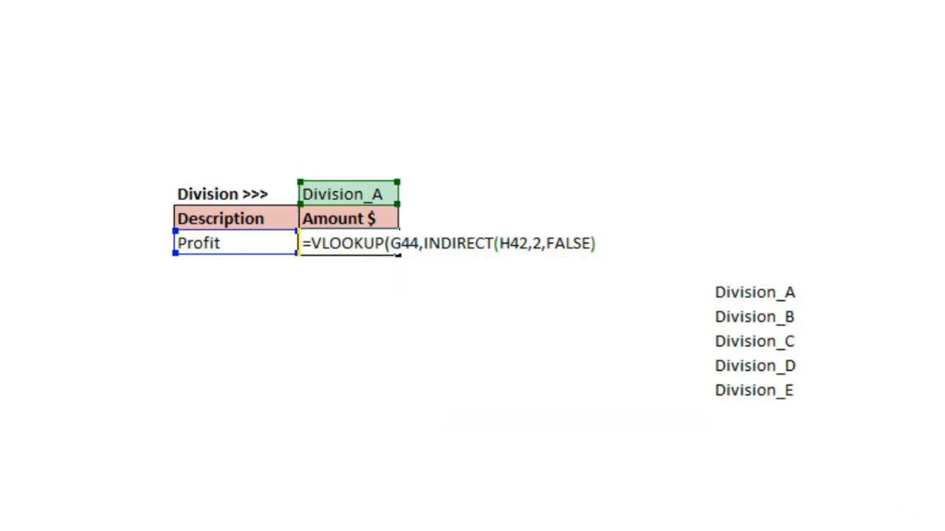
pyautogui.write(')')
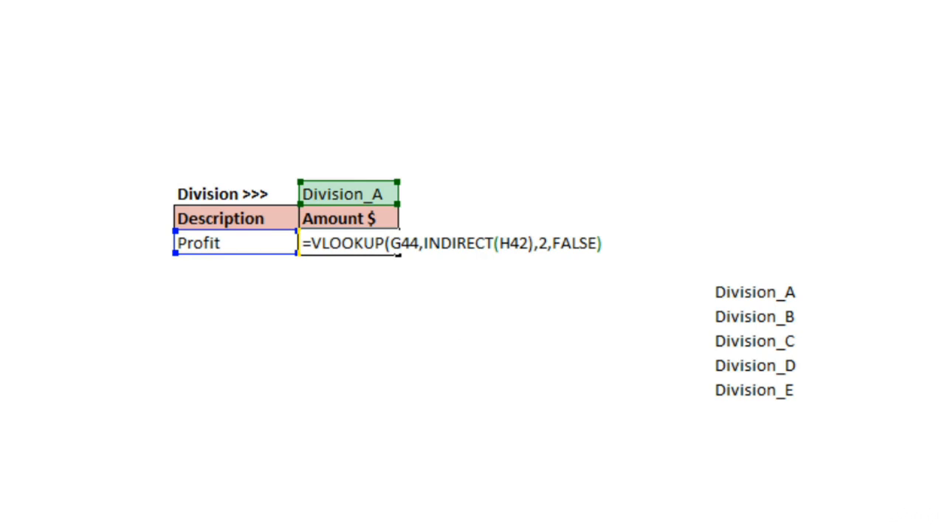
pyautogui.press('Return')
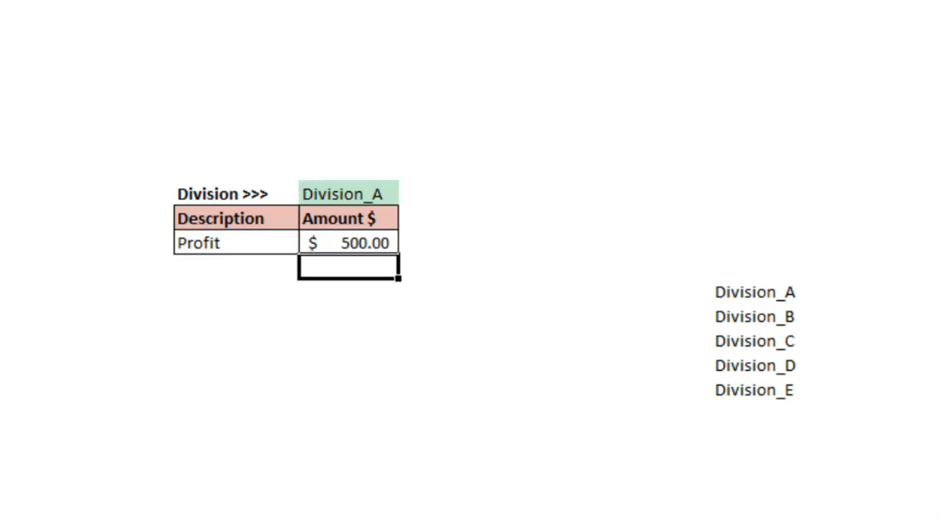
# Compare the H44 result with the profit in Division A's table
pyautogui.click(236, 243)
pyautogui.click(349, 194)
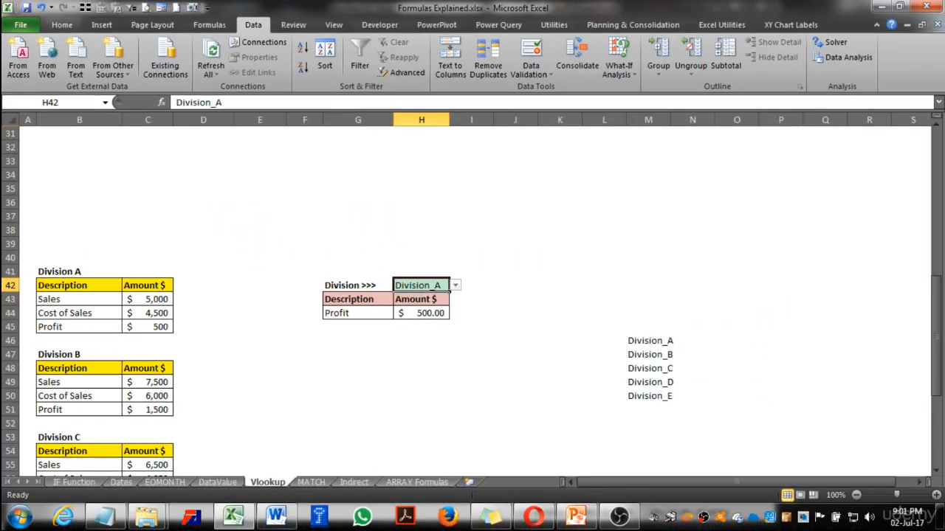
pyautogui.click(348, 243)
pyautogui.click(148, 327)
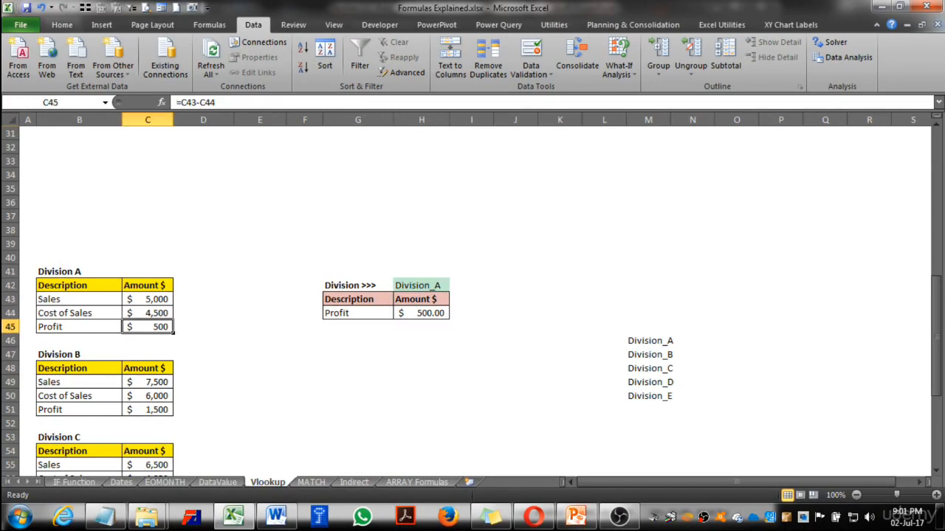
# Choose Division_B in the H42 dropdown and compare H44 with Division B's profit
pyautogui.click(422, 286)
pyautogui.click(455, 286)
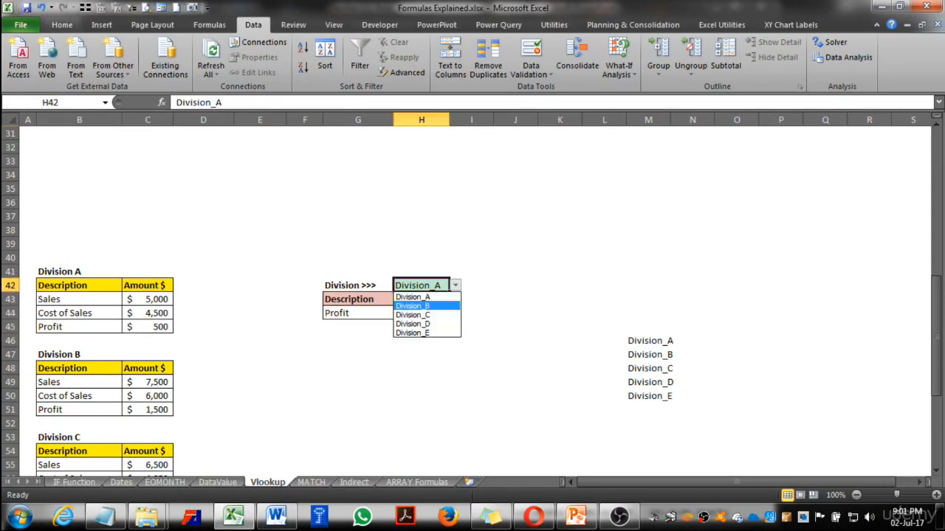
pyautogui.click(422, 306)
pyautogui.click(421, 313)
pyautogui.click(148, 410)
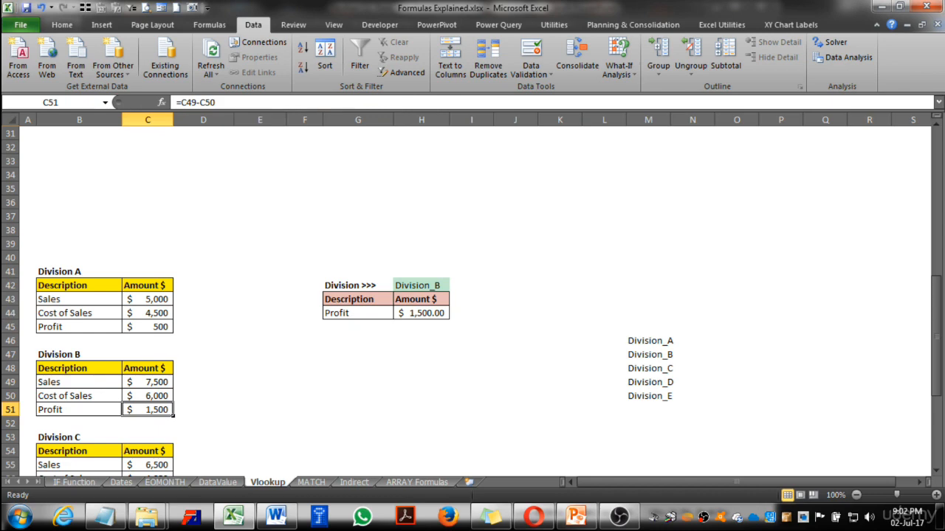
# Choose Division_D in the H42 dropdown and check H44 against Division D's profit
pyautogui.click(79, 355)
pyautogui.click(421, 285)
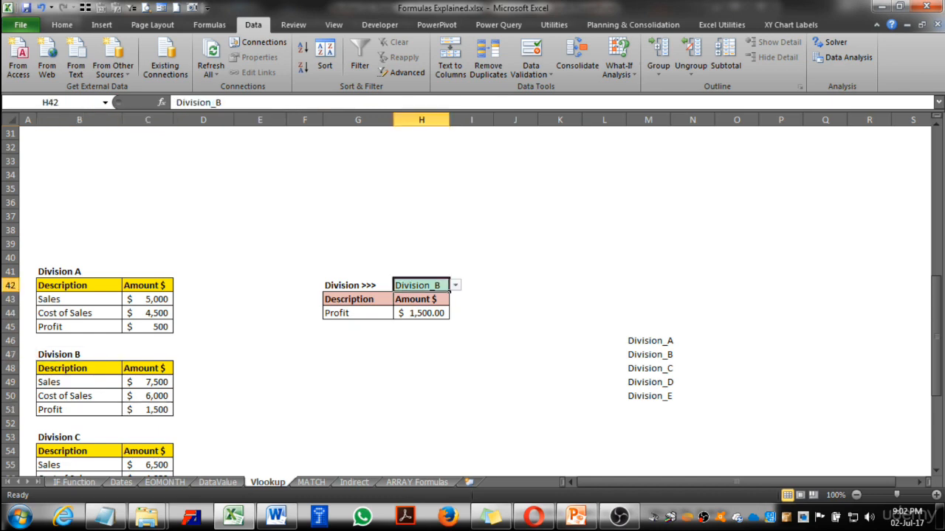
pyautogui.click(455, 285)
pyautogui.click(417, 335)
pyautogui.click(422, 313)
pyautogui.scroll(-3, 473, 295)
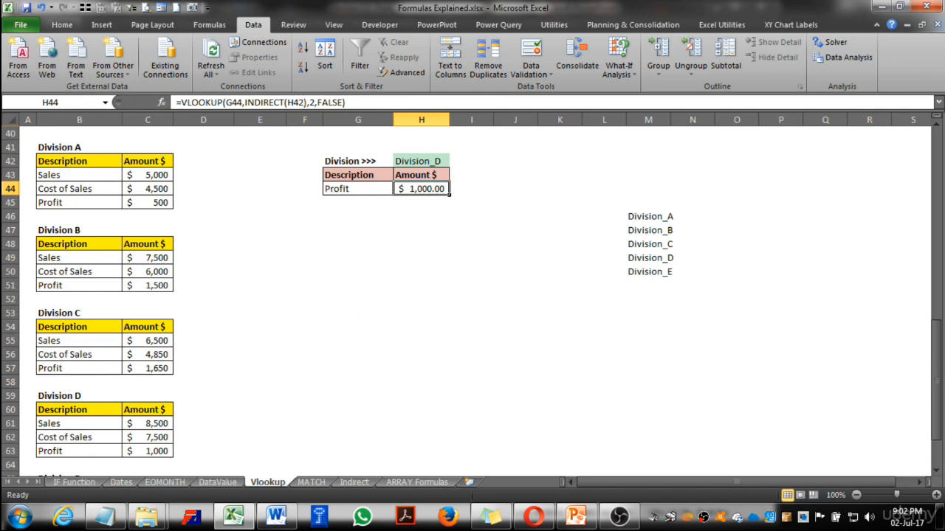
pyautogui.click(148, 451)
# Change the description in G44 to Sales using its dropdown
pyautogui.scroll(2, 148, 451)
pyautogui.click(358, 272)
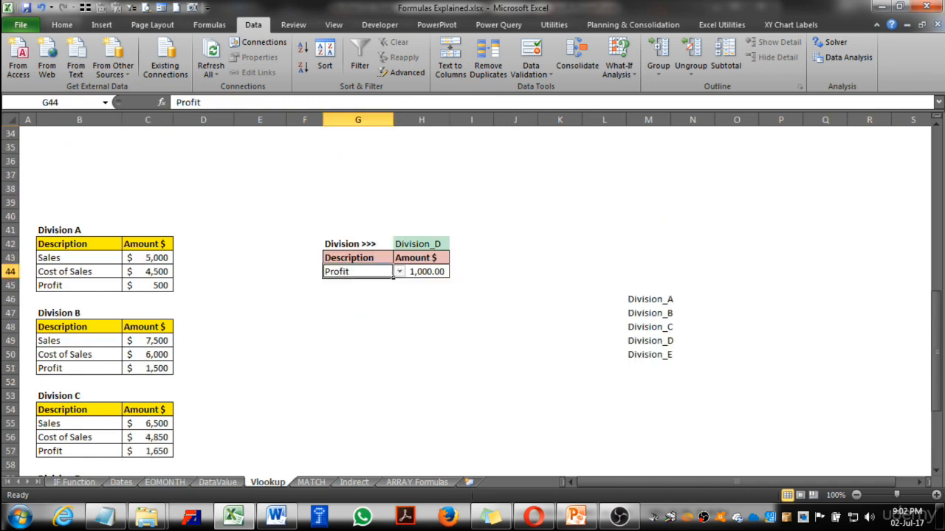
pyautogui.click(399, 272)
pyautogui.click(347, 282)
pyautogui.click(414, 272)
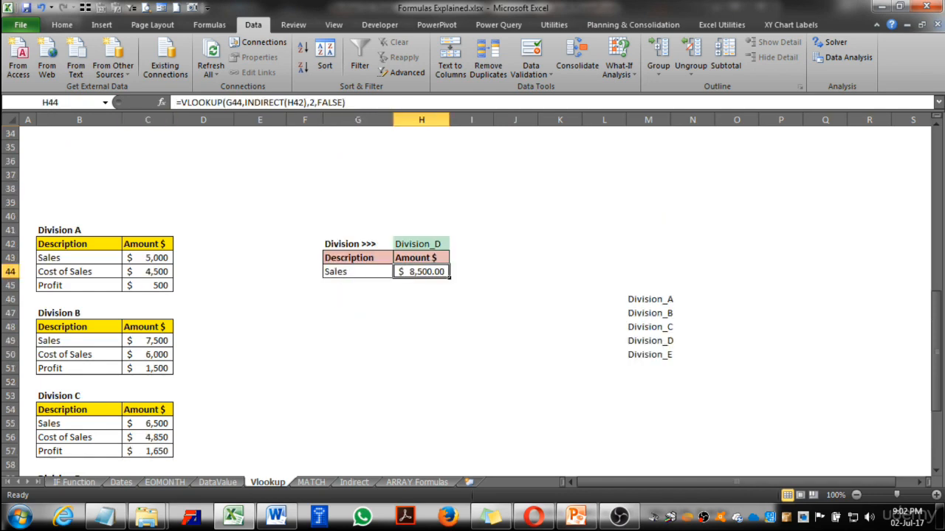
# Compare the H44 amount with Division D's sales figure
pyautogui.click(421, 244)
pyautogui.scroll(-1, 473, 302)
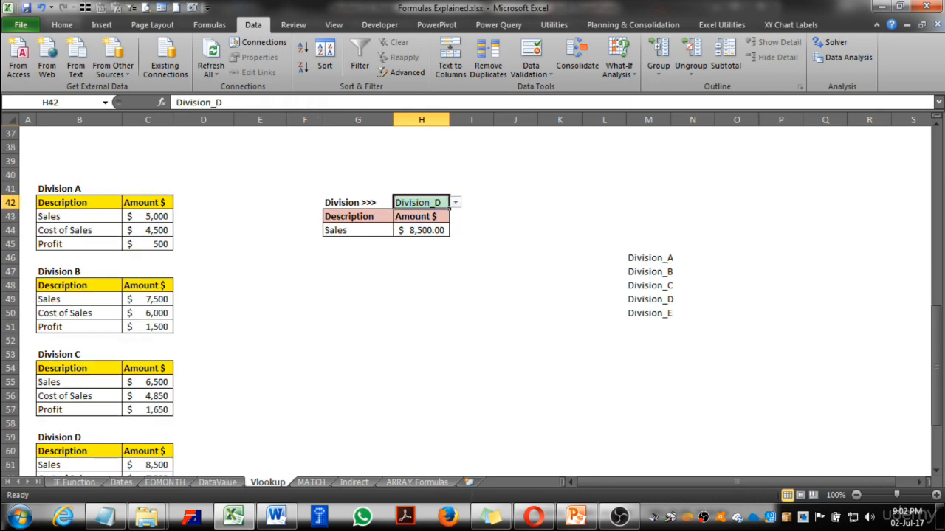
pyautogui.scroll(-2, 473, 302)
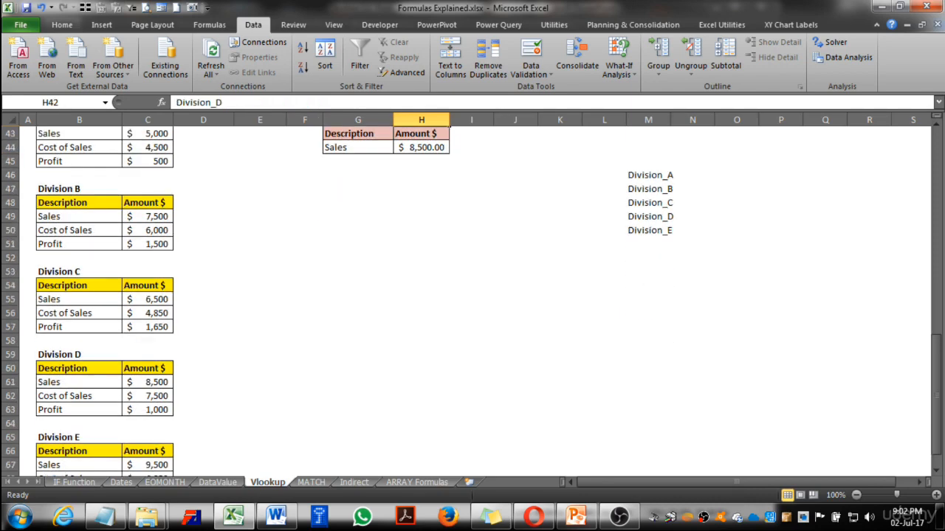
pyautogui.click(147, 383)
pyautogui.scroll(3, 147, 382)
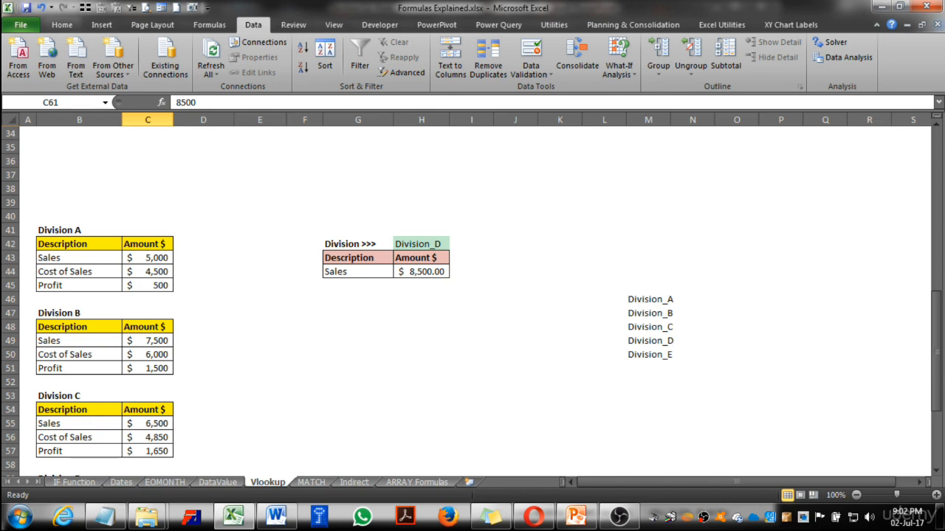
pyautogui.click(428, 245)
pyautogui.scroll(1, 450, 292)
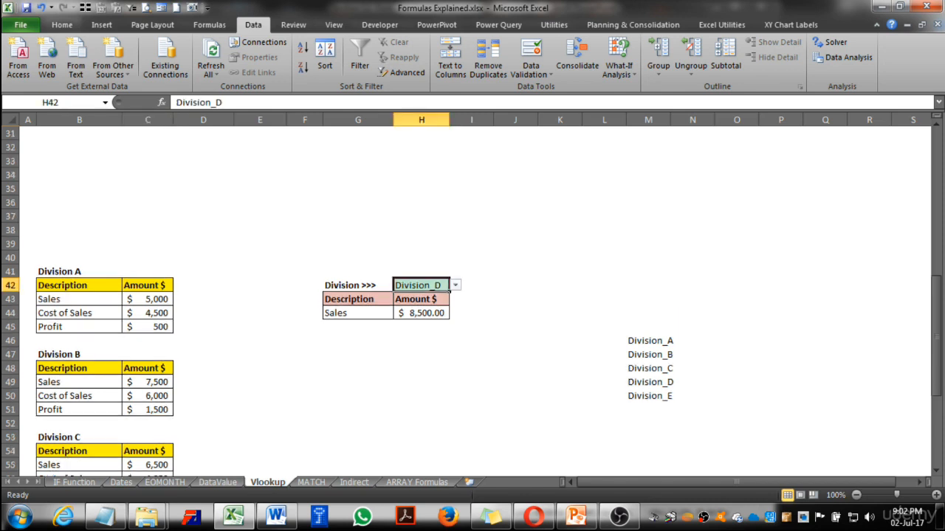